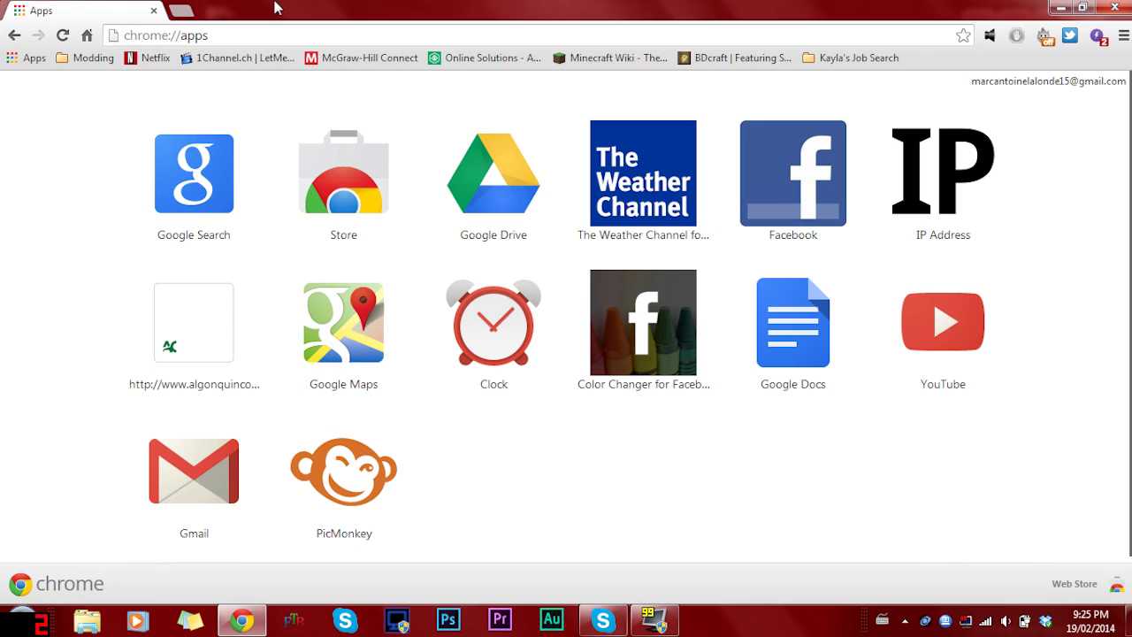
Step: Erase the chrome://apps address from Chrome's address bar
{"action": "key", "text": "ctrl+l"}
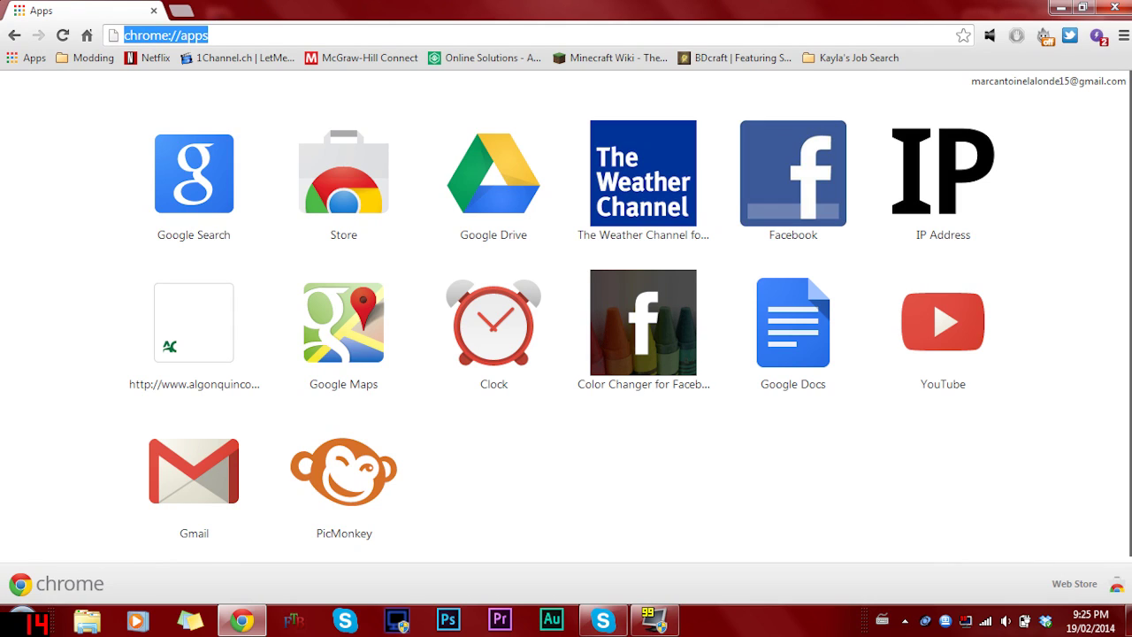
{"action": "key", "text": "BackSpace"}
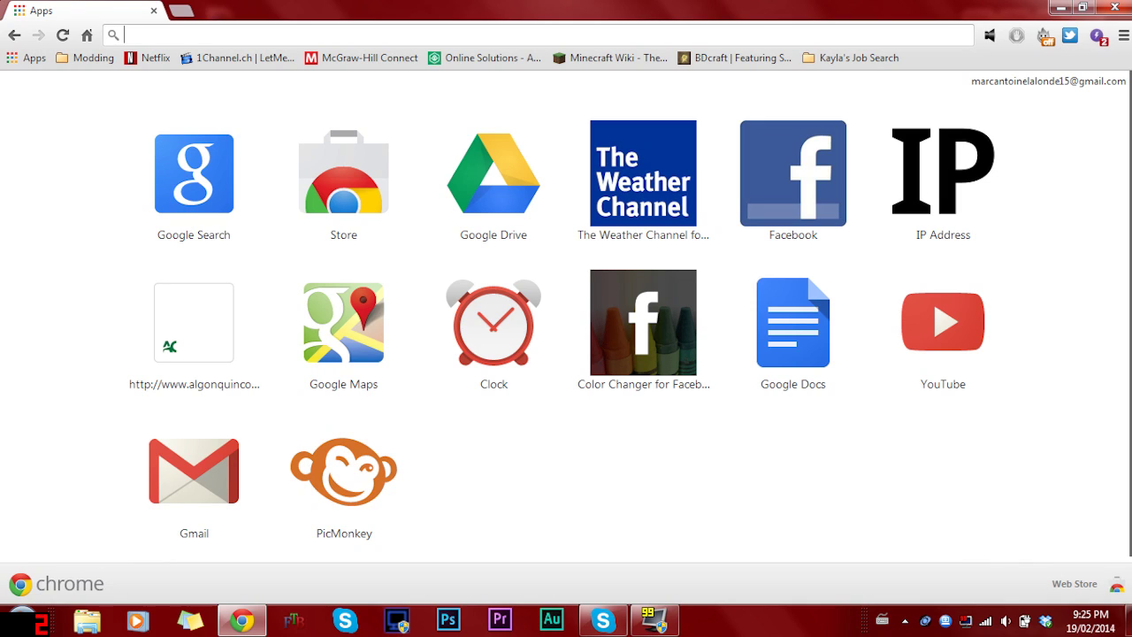
Step: Run a web search for 'sphax'
{"action": "type", "text": "bd craft"}
{"action": "key", "text": "BackSpace"}
{"action": "key", "text": "BackSpace"}
{"action": "key", "text": "BackSpace"}
{"action": "key", "text": "BackSpace"}
{"action": "key", "text": "BackSpace"}
{"action": "key", "text": "BackSpace"}
{"action": "key", "text": "BackSpace"}
{"action": "key", "text": "BackSpace"}
{"action": "type", "text": "shpa"}
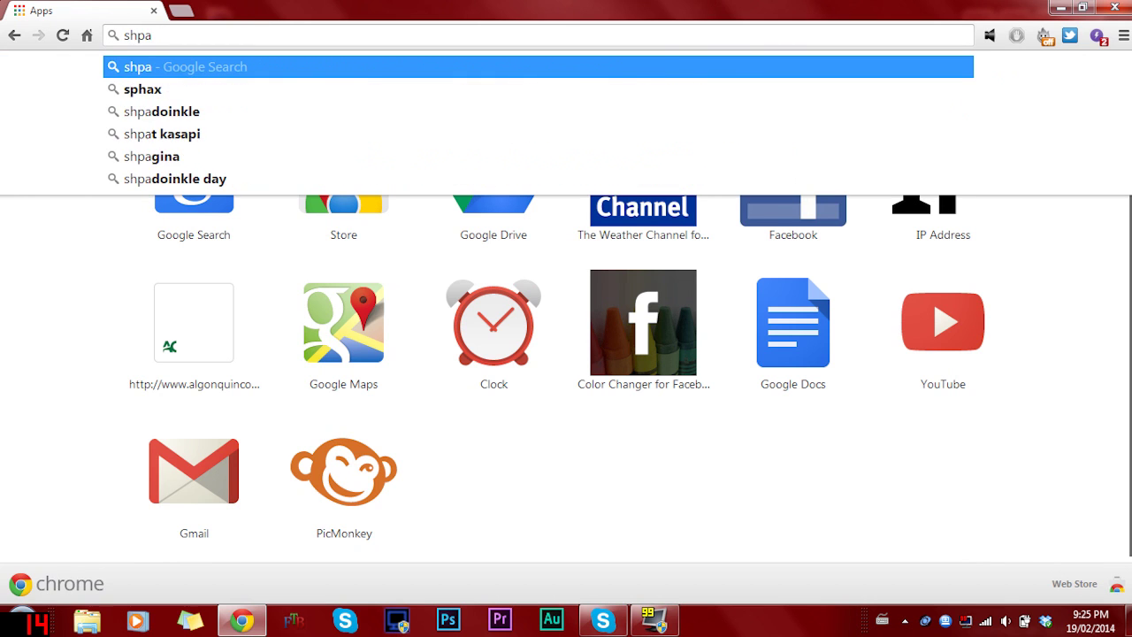
{"action": "key", "text": "BackSpace"}
{"action": "key", "text": "BackSpace"}
{"action": "key", "text": "BackSpace"}
{"action": "type", "text": "he"}
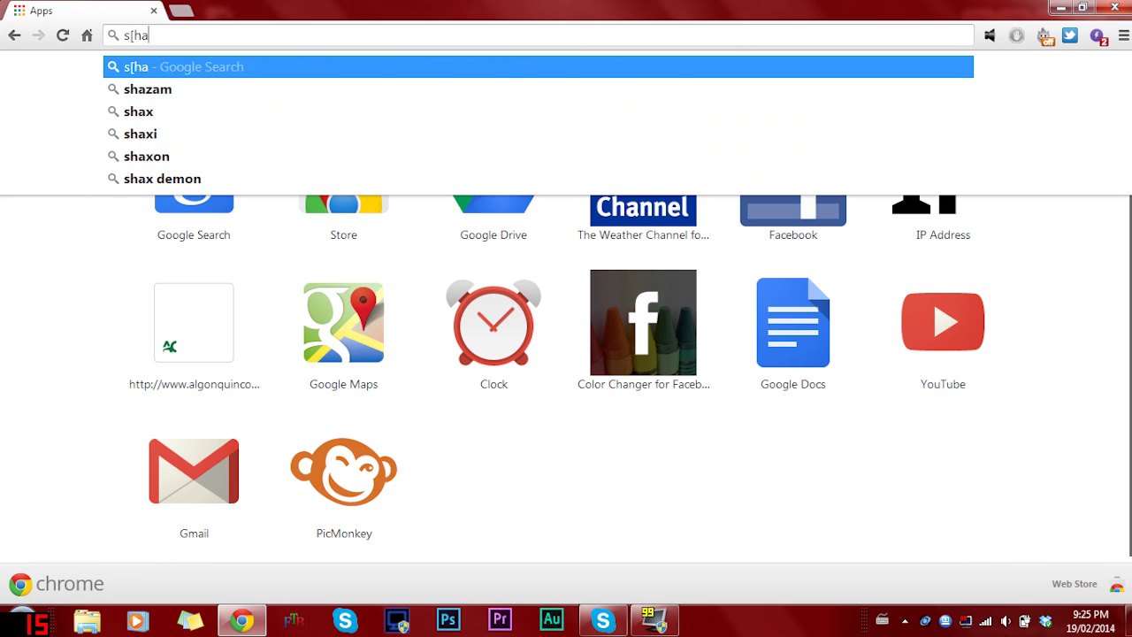
{"action": "key", "text": "BackSpace"}
{"action": "key", "text": "BackSpace"}
{"action": "key", "text": "BackSpace"}
{"action": "type", "text": "phax"}
{"action": "key", "text": "Return"}
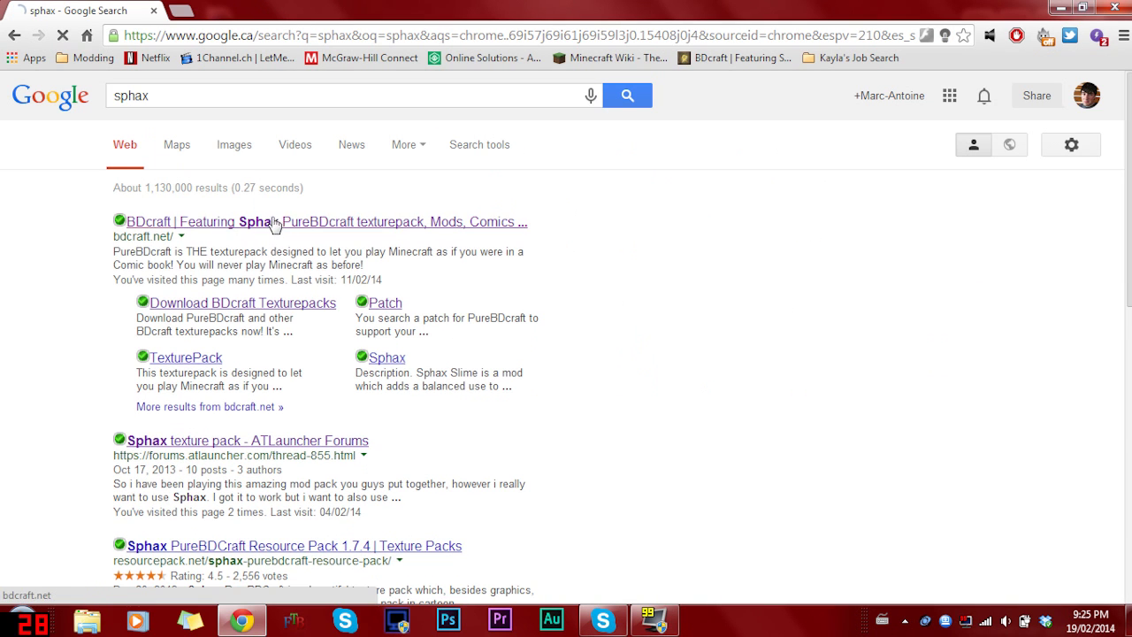
Step: Open the BDcraft site from the results and go to its community forums
{"action": "left_click", "coordinate": [273, 222]}
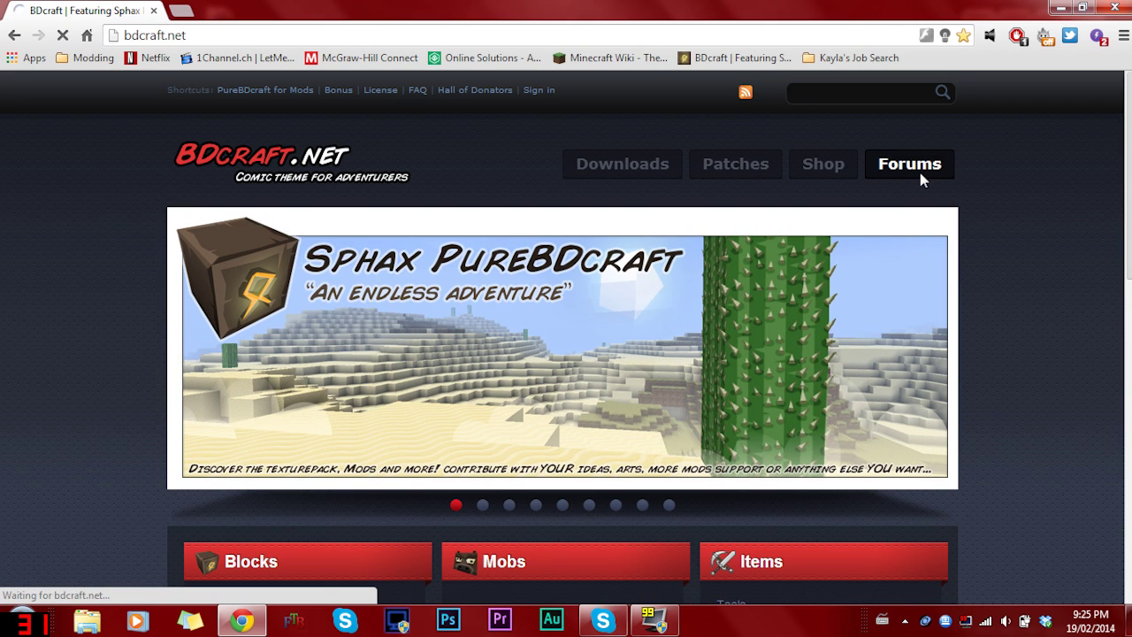
{"action": "left_click", "coordinate": [911, 167]}
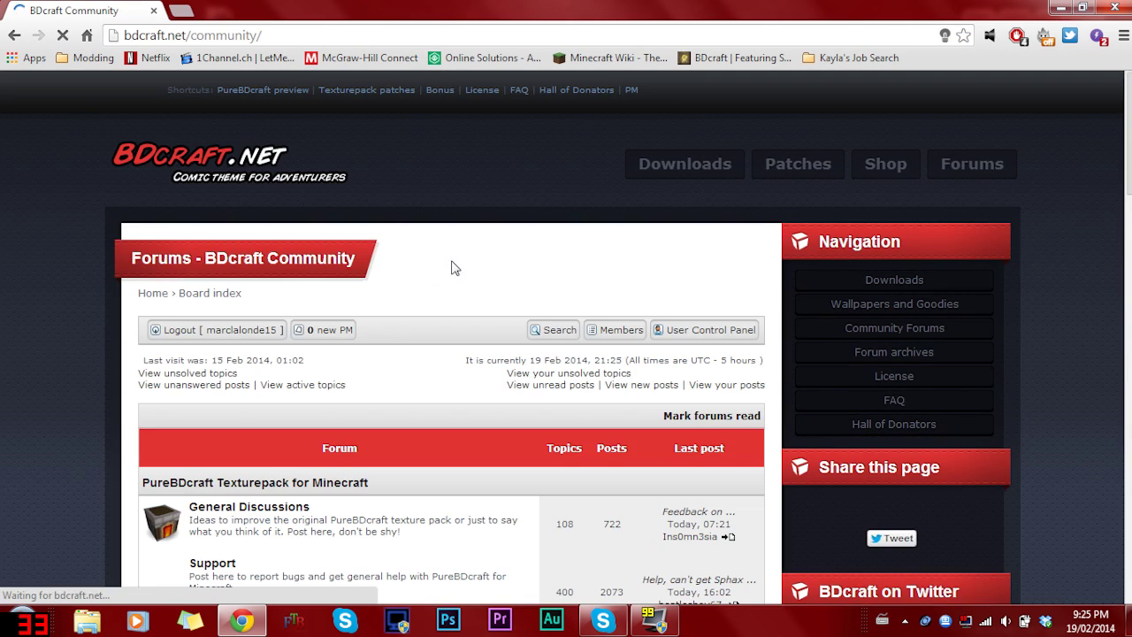
{"action": "scroll", "coordinate": [453, 275], "scroll_direction": "down", "scroll_amount": 3}
{"action": "scroll", "coordinate": [437, 203], "scroll_direction": "down", "scroll_amount": 2}
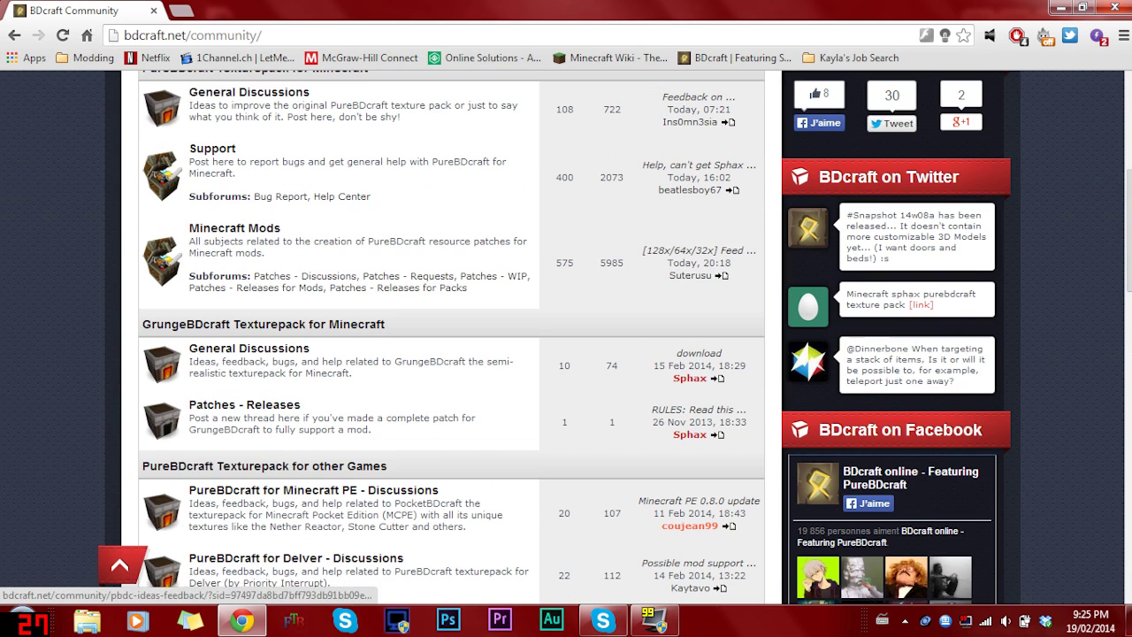
Step: Open the Patches - Releases for Packs forum and its MadPack 1.2.6 [WIP] topic
{"action": "left_click", "coordinate": [437, 295]}
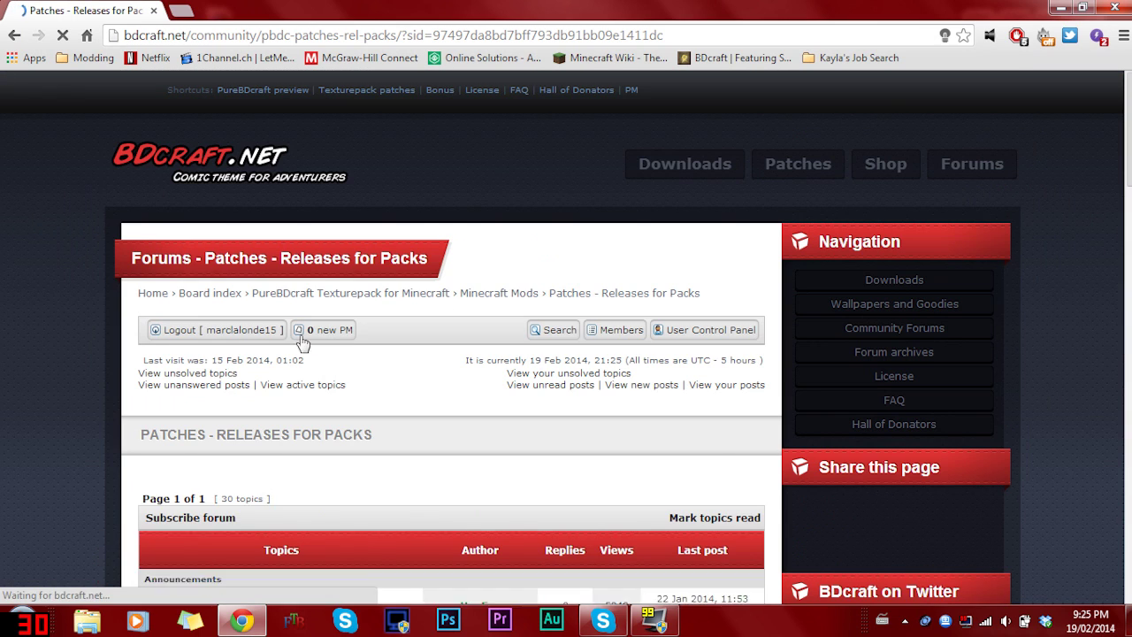
{"action": "scroll", "coordinate": [415, 287], "scroll_direction": "down", "scroll_amount": 4}
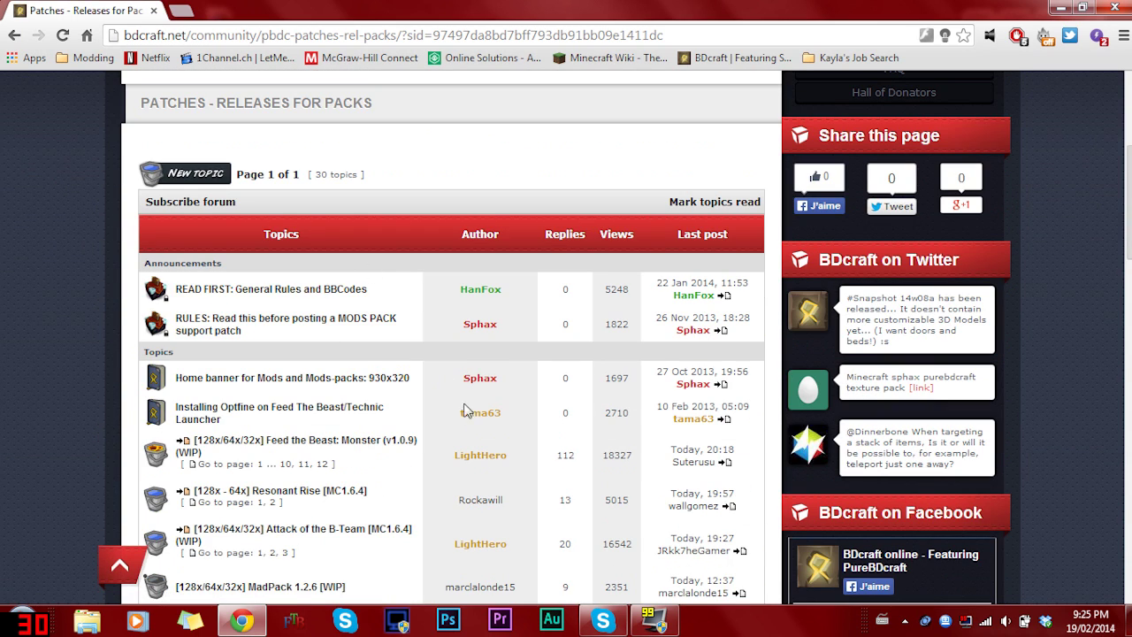
{"action": "scroll", "coordinate": [467, 410], "scroll_direction": "down", "scroll_amount": 3}
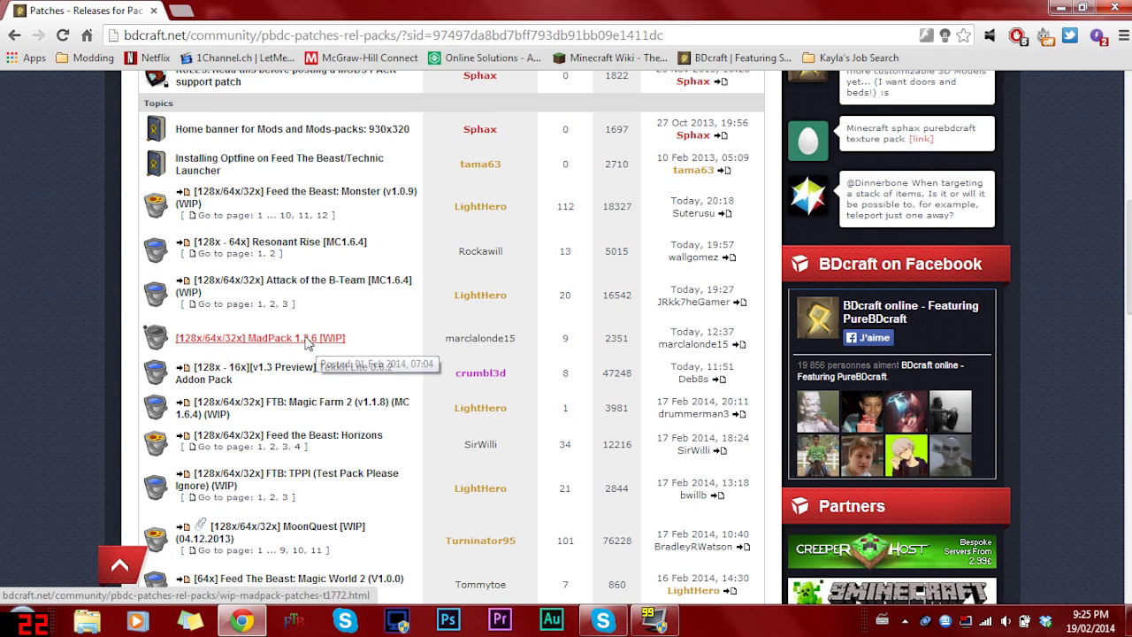
{"action": "left_click", "coordinate": [309, 341]}
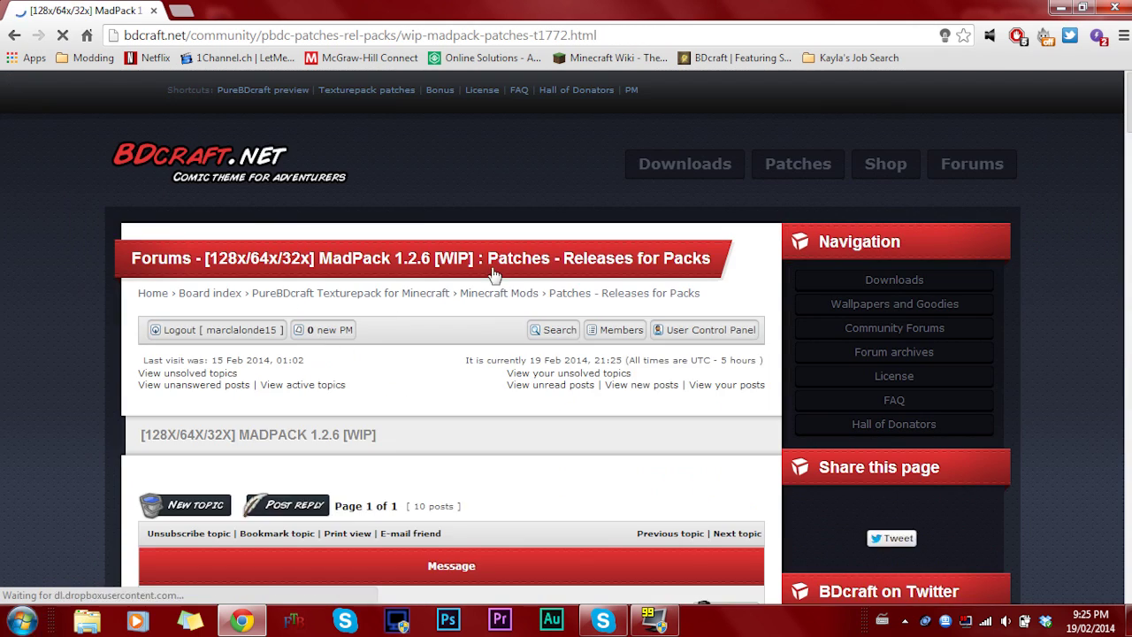
Step: Scroll the topic down to its 32x, 64x and 128x download options
{"action": "scroll", "coordinate": [482, 455], "scroll_direction": "down", "scroll_amount": 4}
{"action": "scroll", "coordinate": [573, 301], "scroll_direction": "down", "scroll_amount": 7}
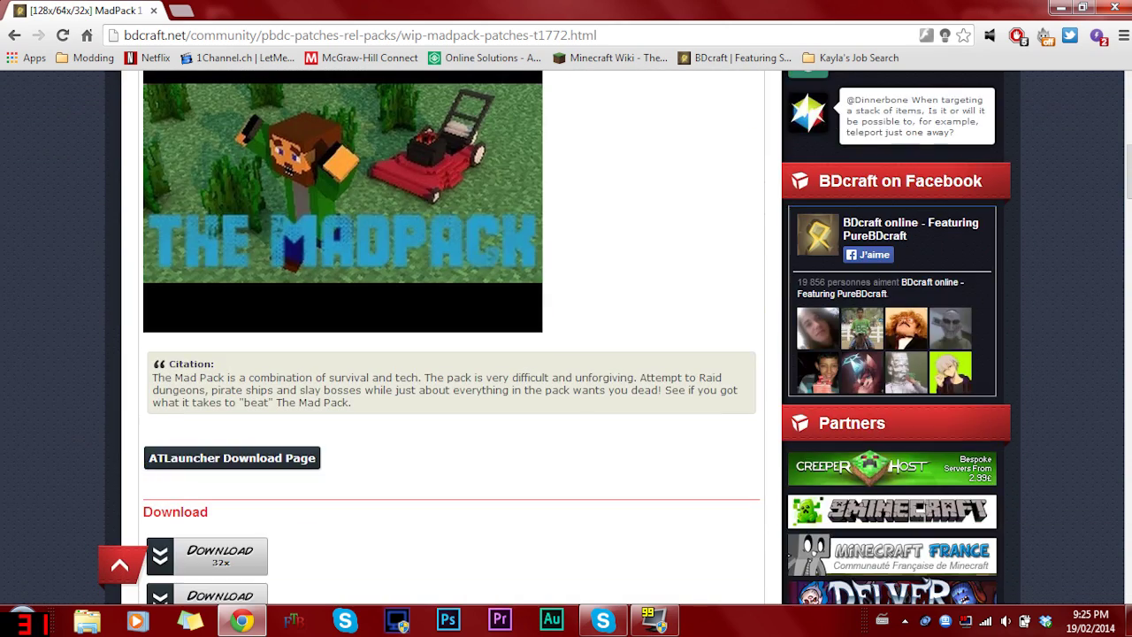
{"action": "scroll", "coordinate": [556, 268], "scroll_direction": "down", "scroll_amount": 3}
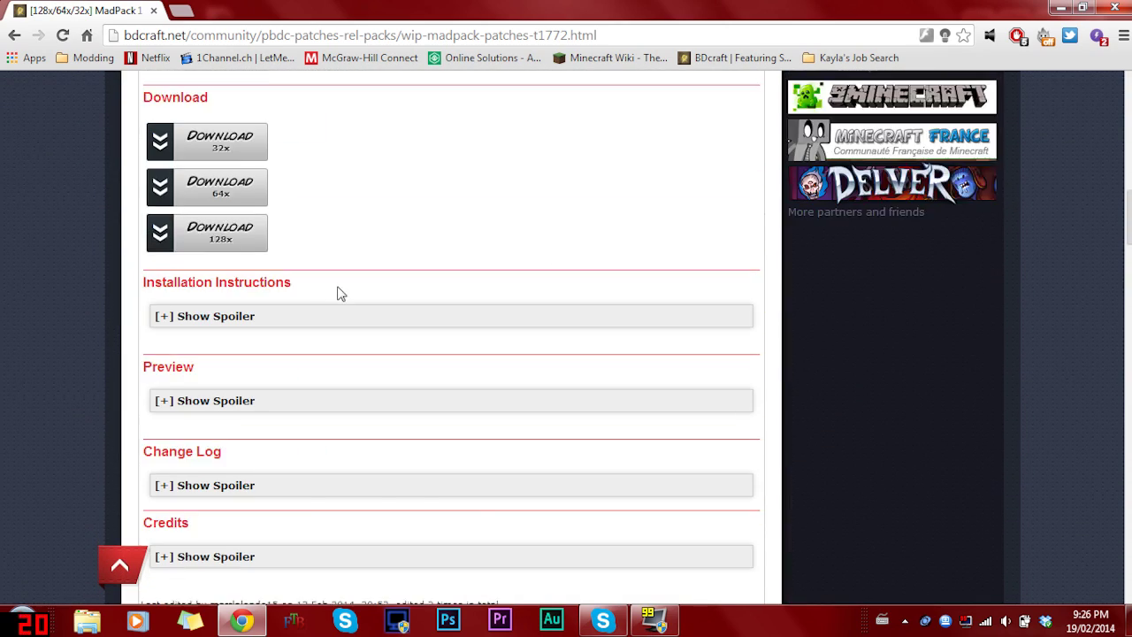
{"action": "scroll", "coordinate": [531, 294], "scroll_direction": "up", "scroll_amount": 7}
{"action": "scroll", "coordinate": [567, 278], "scroll_direction": "up", "scroll_amount": 3}
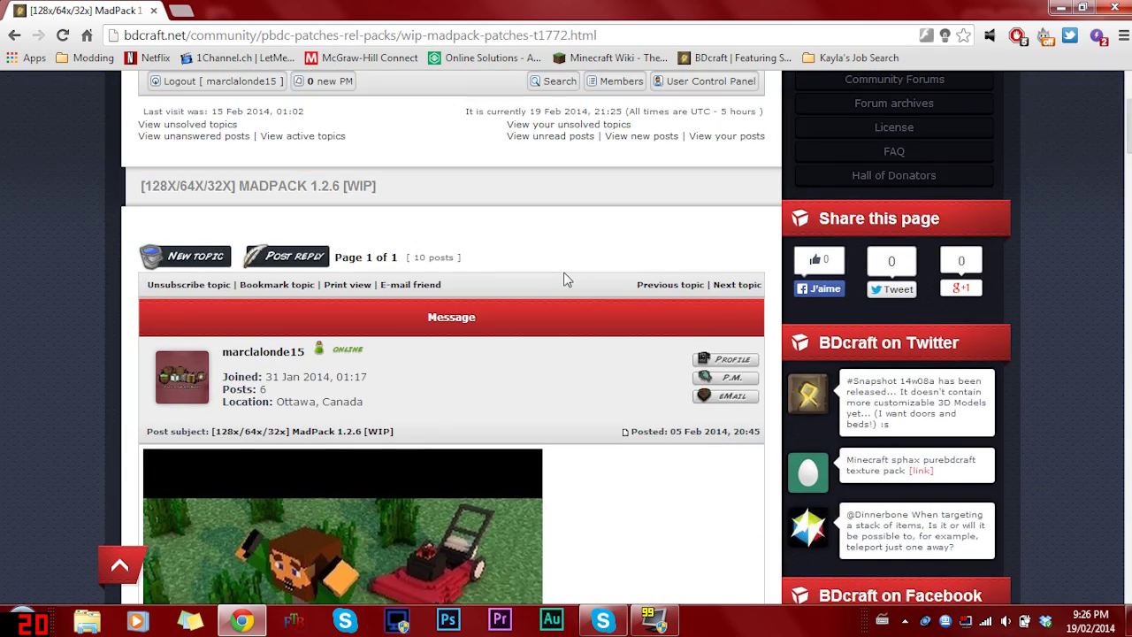
{"action": "scroll", "coordinate": [564, 275], "scroll_direction": "down", "scroll_amount": 3}
{"action": "scroll", "coordinate": [479, 270], "scroll_direction": "down", "scroll_amount": 3}
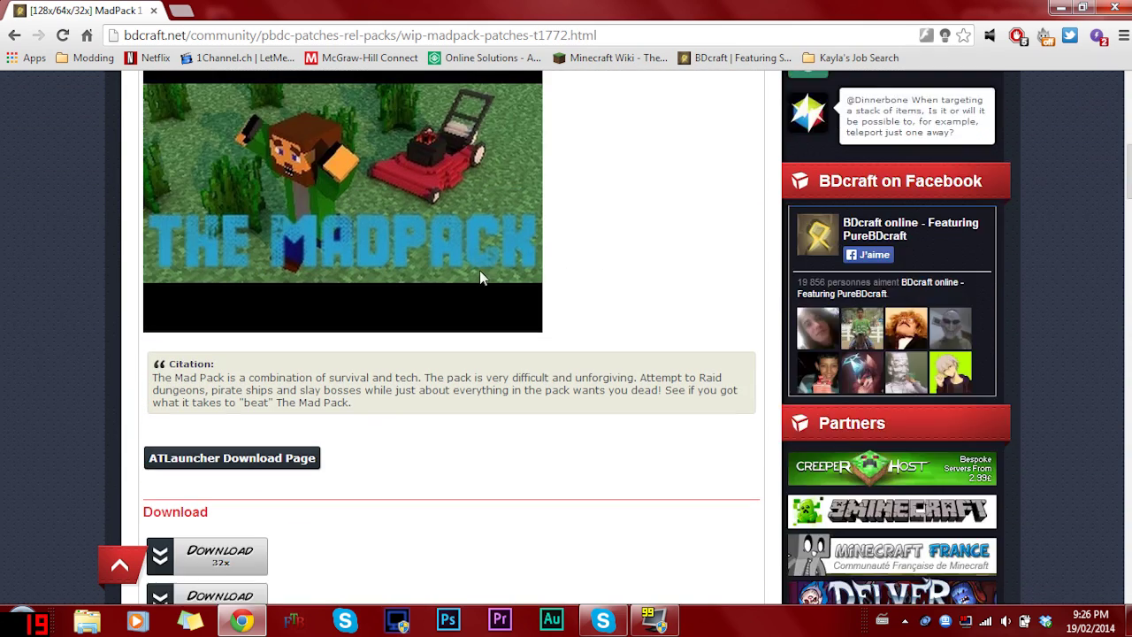
{"action": "scroll", "coordinate": [528, 278], "scroll_direction": "up", "scroll_amount": 3}
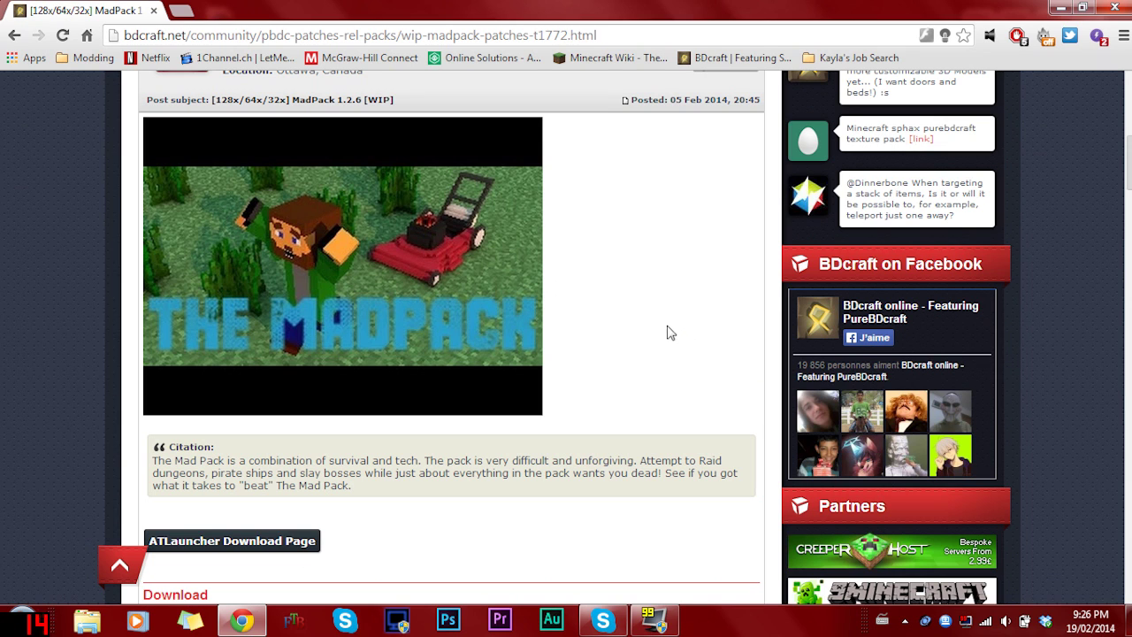
{"action": "scroll", "coordinate": [642, 323], "scroll_direction": "down", "scroll_amount": 4}
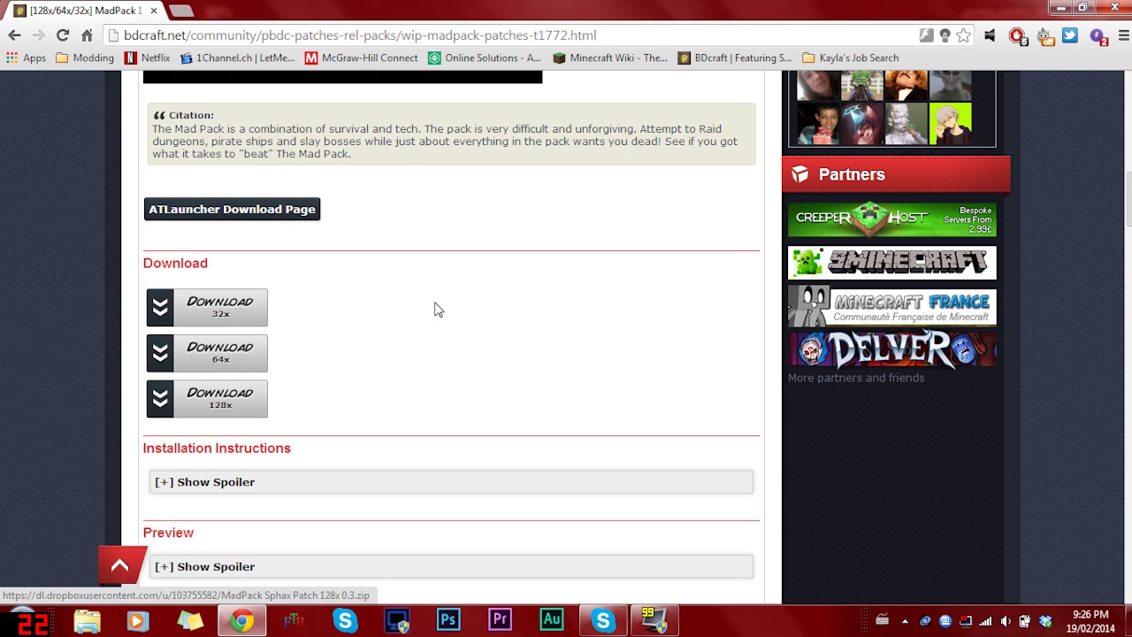
Step: Expand and collapse the patch's installation instructions and preview screenshot sections
{"action": "scroll", "coordinate": [457, 328], "scroll_direction": "down", "scroll_amount": 3}
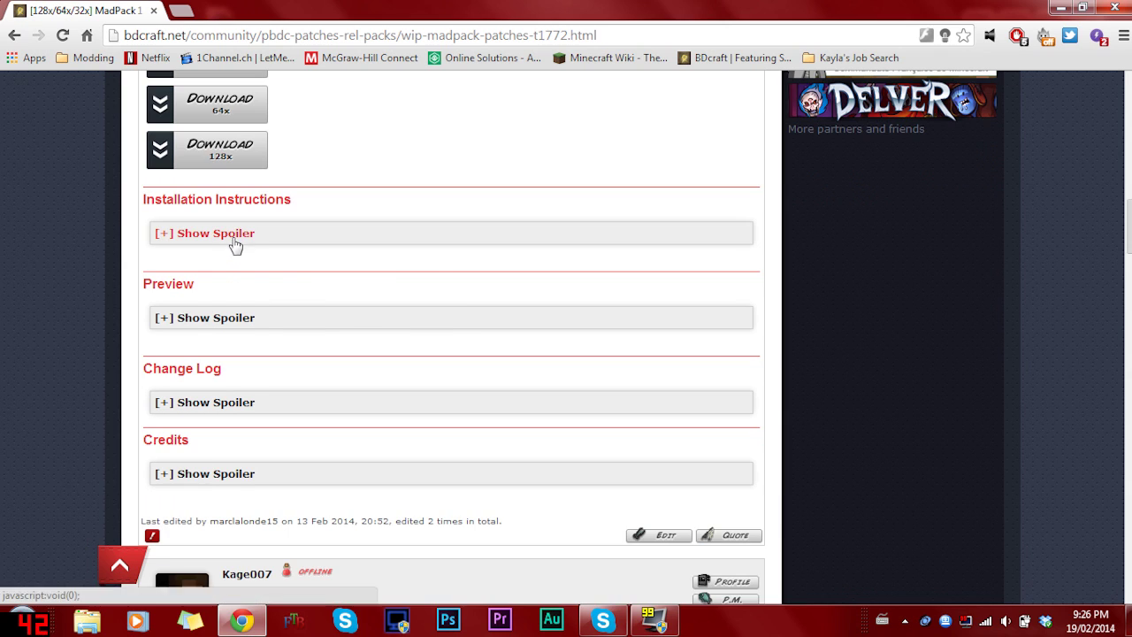
{"action": "left_click", "coordinate": [234, 235]}
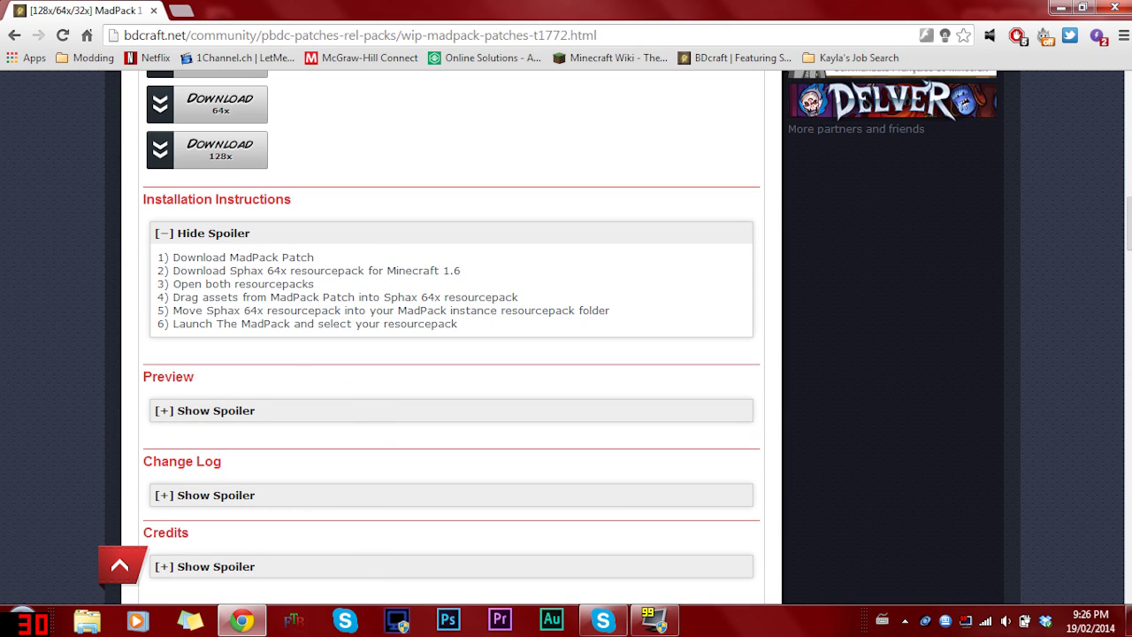
{"action": "left_click", "coordinate": [232, 235]}
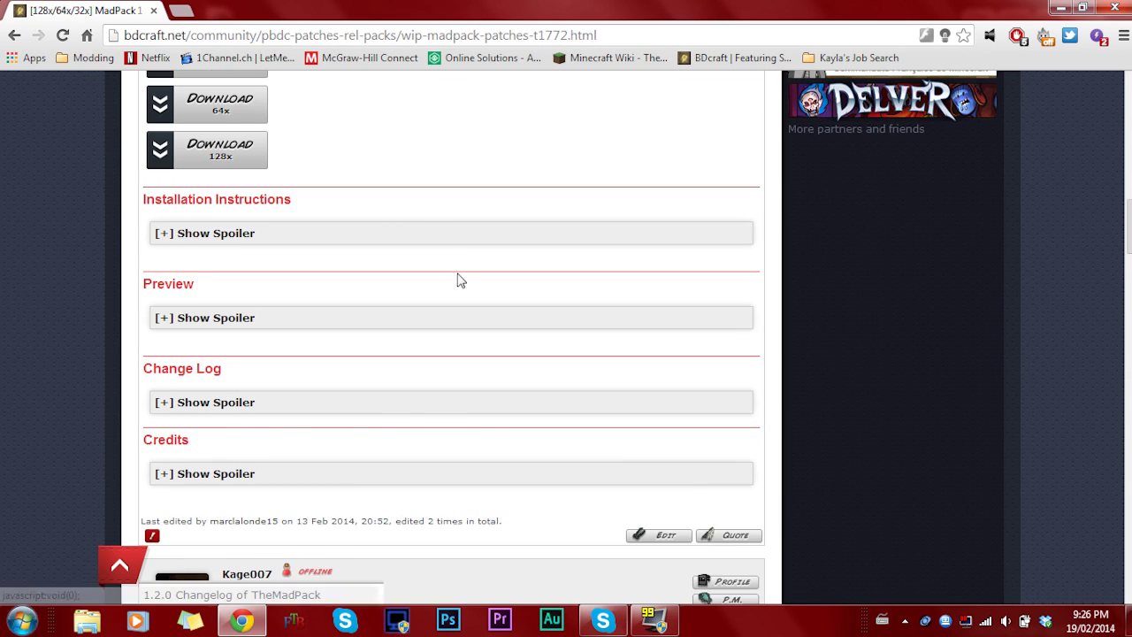
{"action": "scroll", "coordinate": [458, 278], "scroll_direction": "down", "scroll_amount": 1}
{"action": "left_click", "coordinate": [225, 239]}
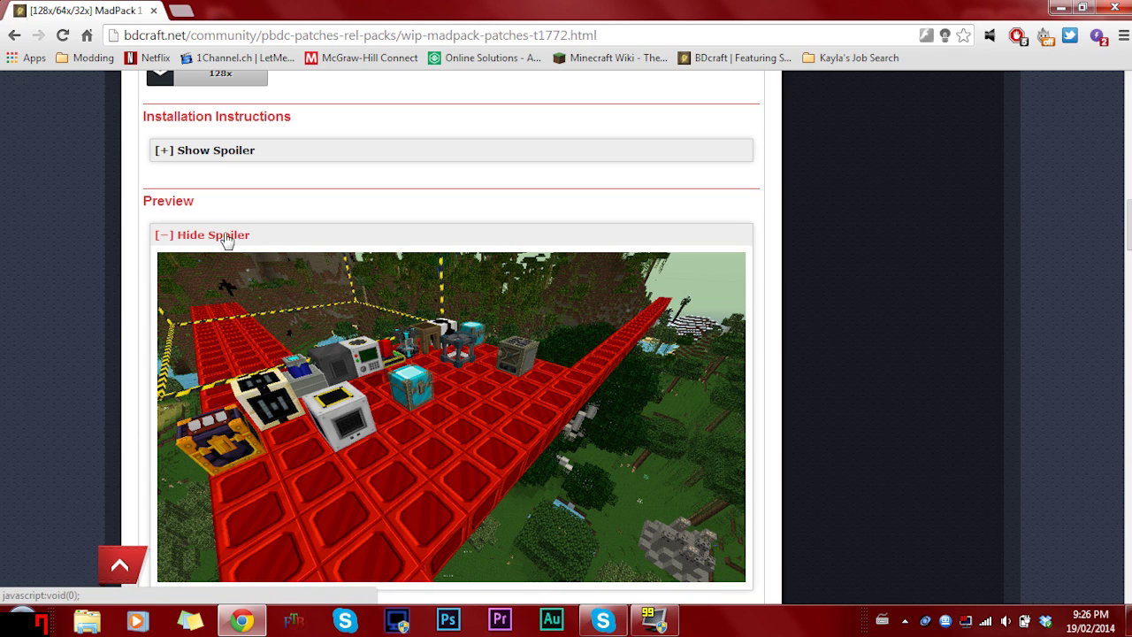
{"action": "scroll", "coordinate": [542, 374], "scroll_direction": "down", "scroll_amount": 1}
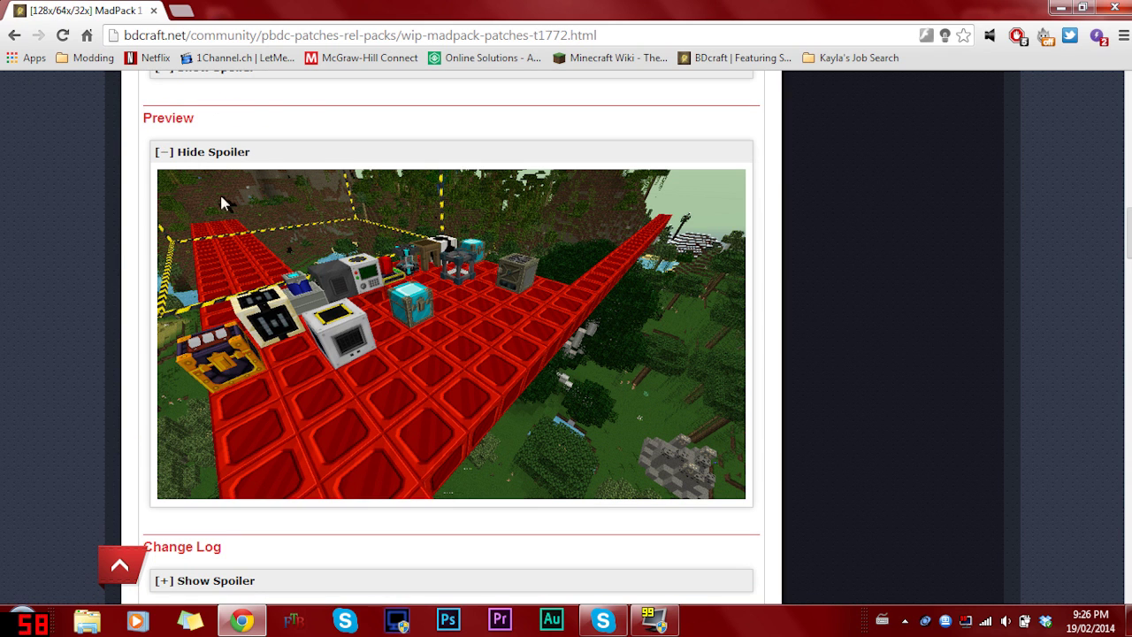
{"action": "left_click", "coordinate": [221, 155]}
Step: Expand and collapse the change log and credits, then scroll back to the top
{"action": "left_click", "coordinate": [221, 239]}
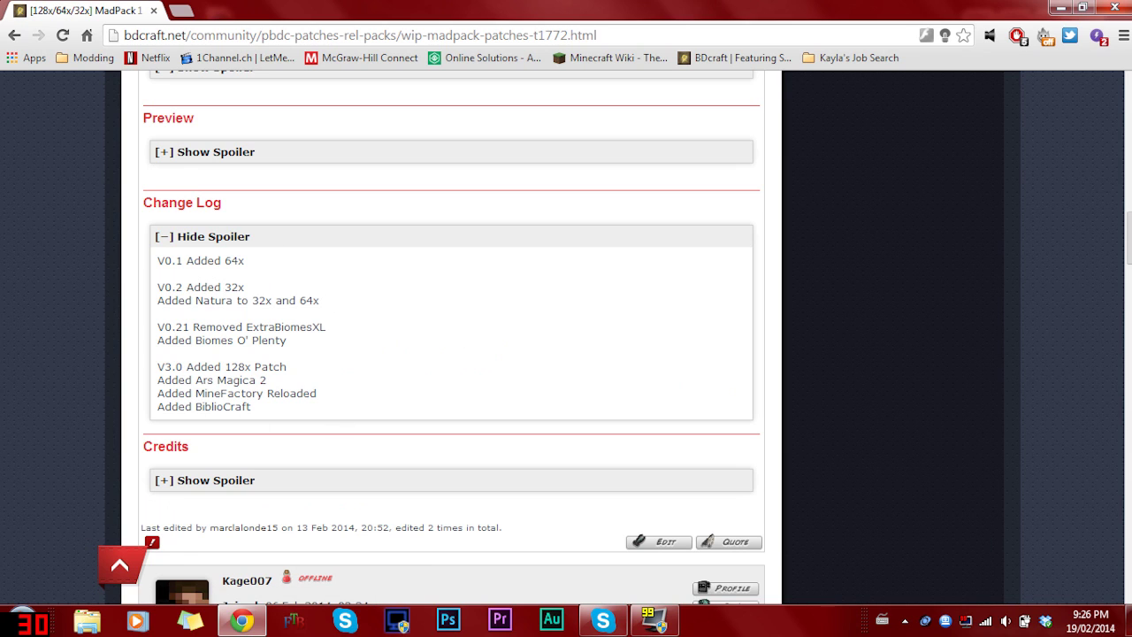
{"action": "left_click", "coordinate": [219, 237]}
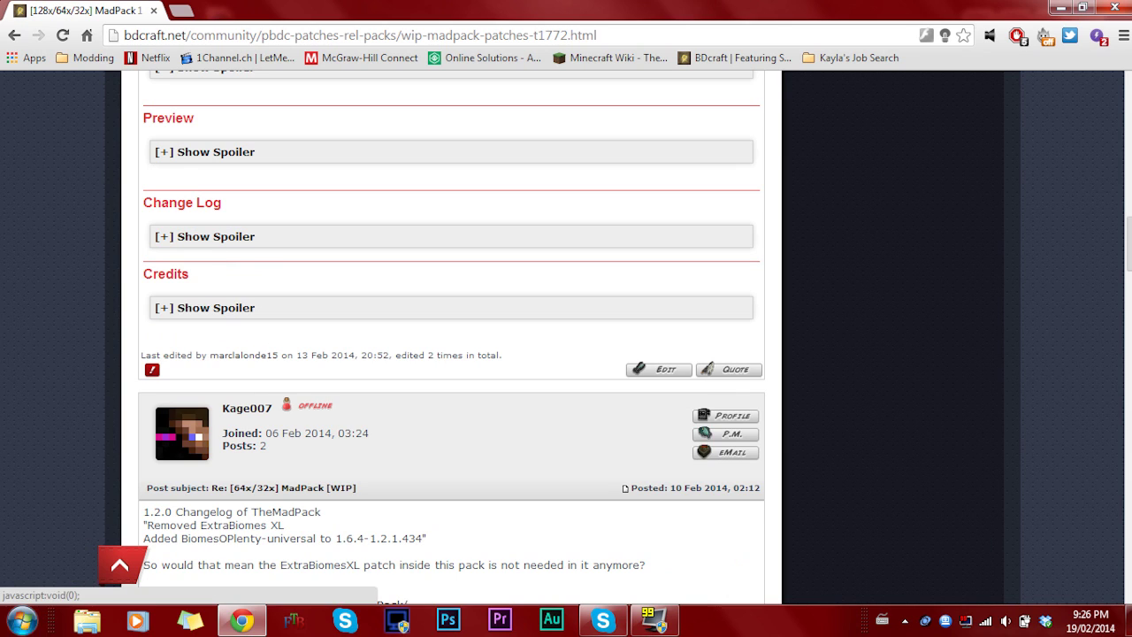
{"action": "left_click", "coordinate": [200, 307]}
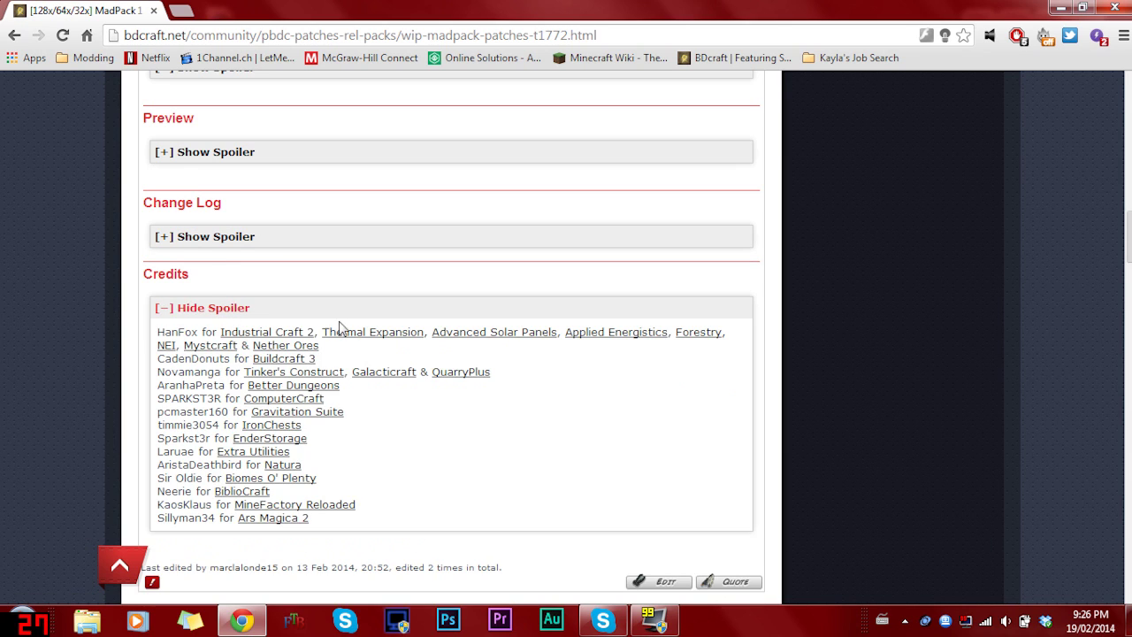
{"action": "left_click", "coordinate": [207, 317]}
{"action": "scroll", "coordinate": [463, 354], "scroll_direction": "up", "scroll_amount": 3}
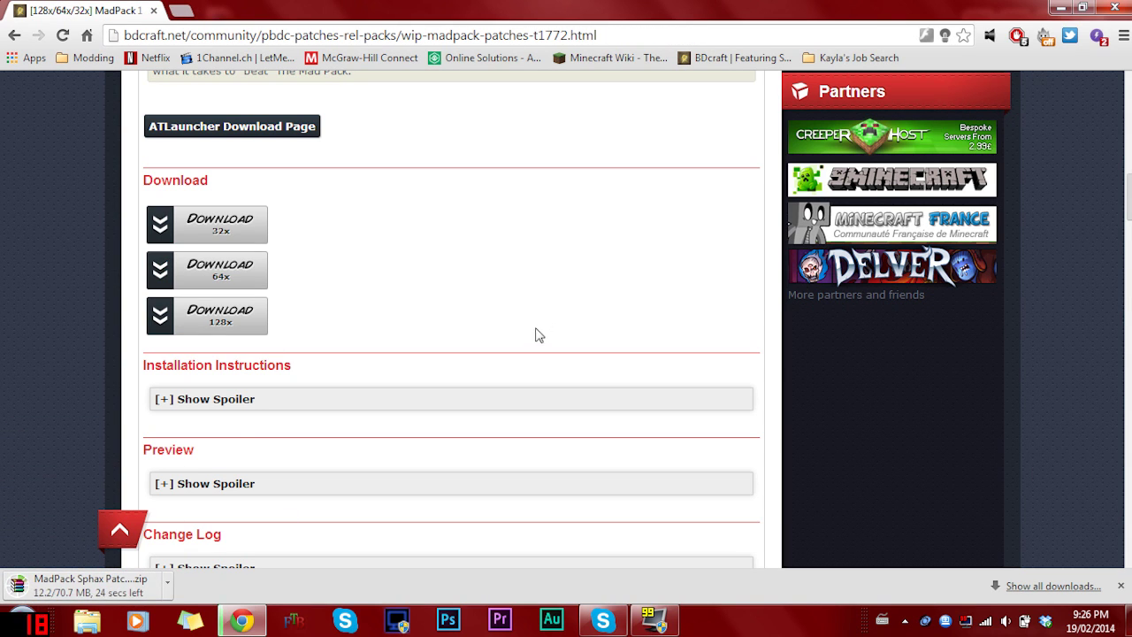
{"action": "scroll", "coordinate": [532, 339], "scroll_direction": "up", "scroll_amount": 15}
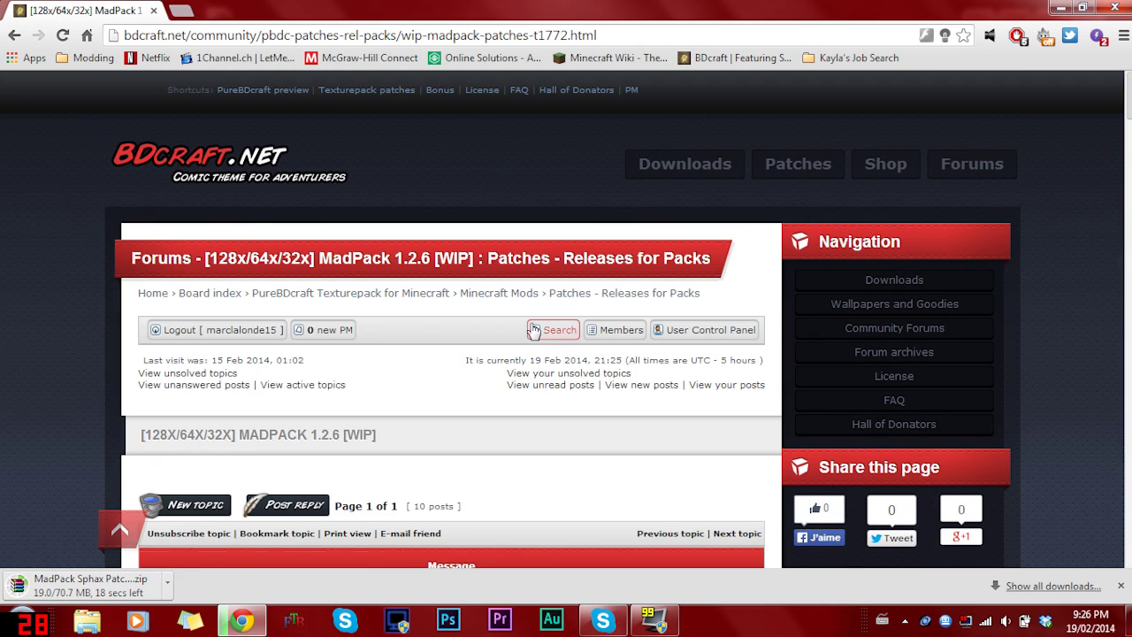
Step: Go to BDcraft Downloads and open the PureBDcraft for Minecraft page
{"action": "left_click", "coordinate": [696, 174]}
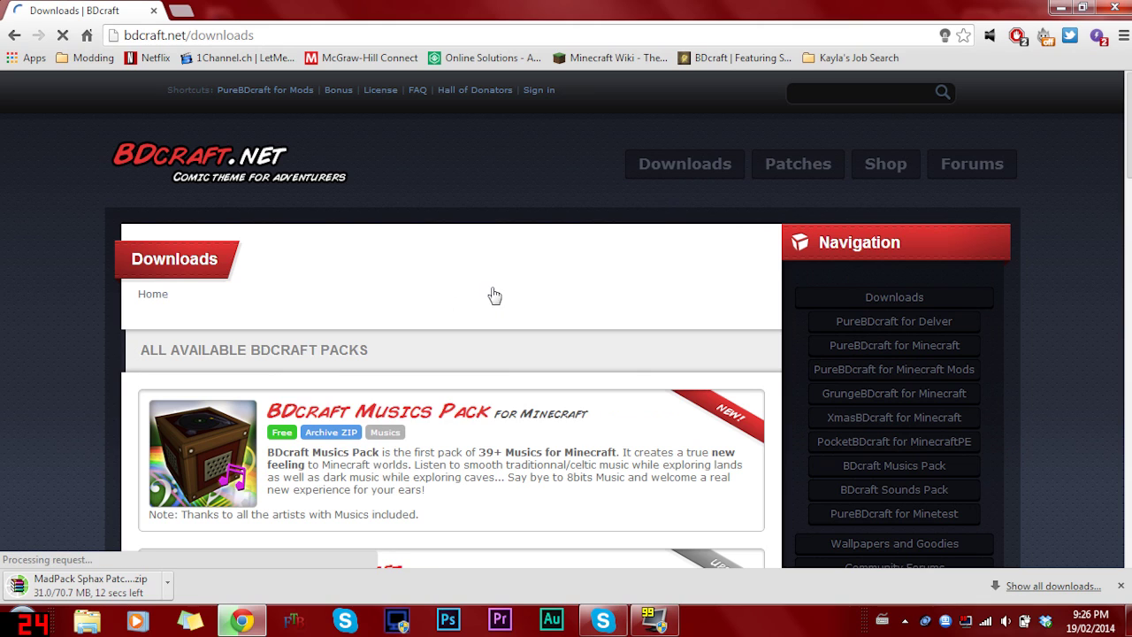
{"action": "scroll", "coordinate": [496, 296], "scroll_direction": "down", "scroll_amount": 6}
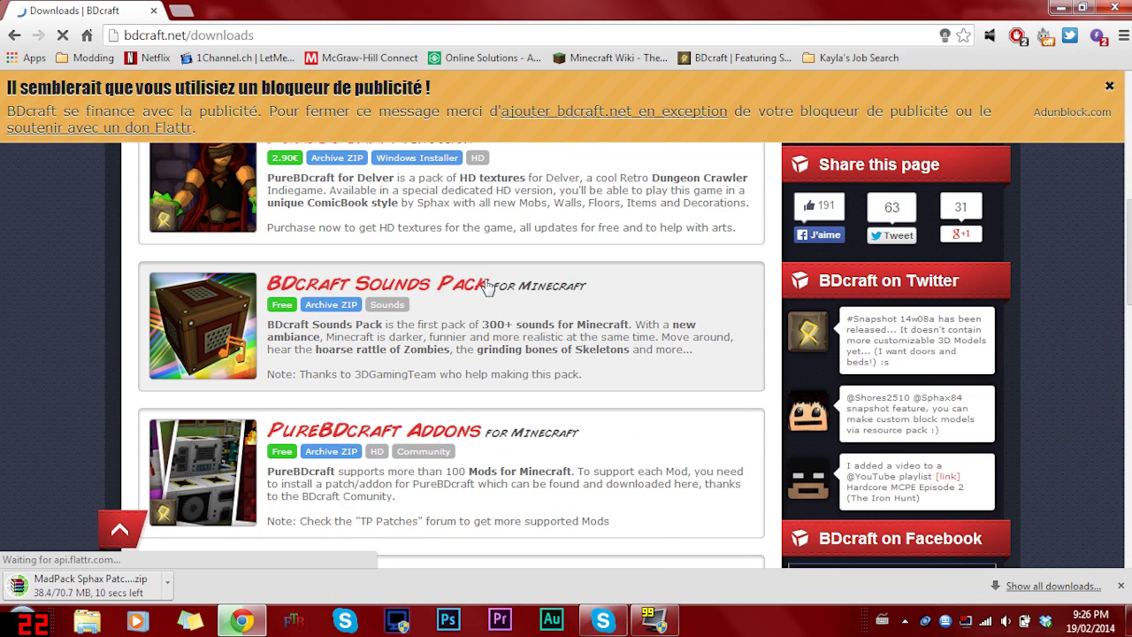
{"action": "scroll", "coordinate": [482, 383], "scroll_direction": "down", "scroll_amount": 1}
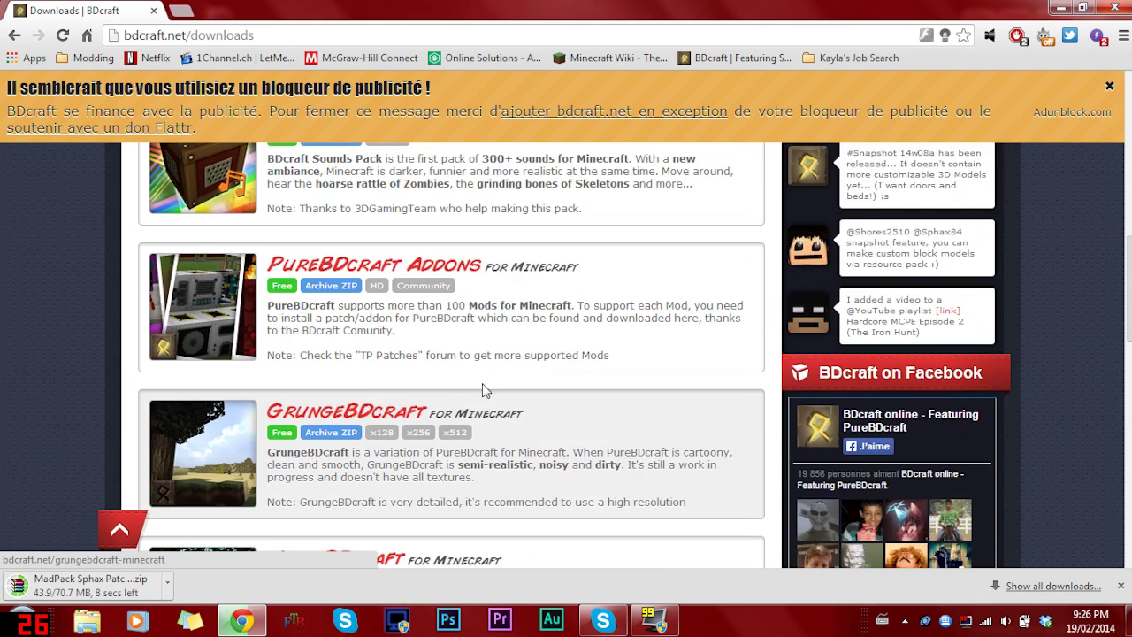
{"action": "scroll", "coordinate": [447, 376], "scroll_direction": "up", "scroll_amount": 4}
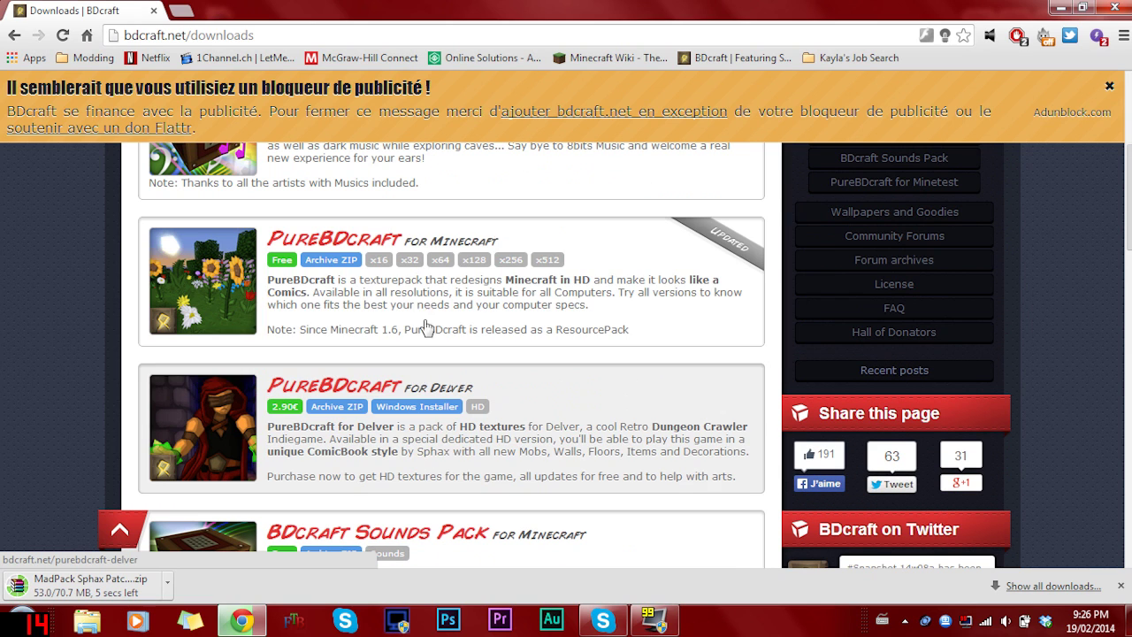
{"action": "scroll", "coordinate": [421, 385], "scroll_direction": "up", "scroll_amount": 1}
{"action": "left_click", "coordinate": [436, 303]}
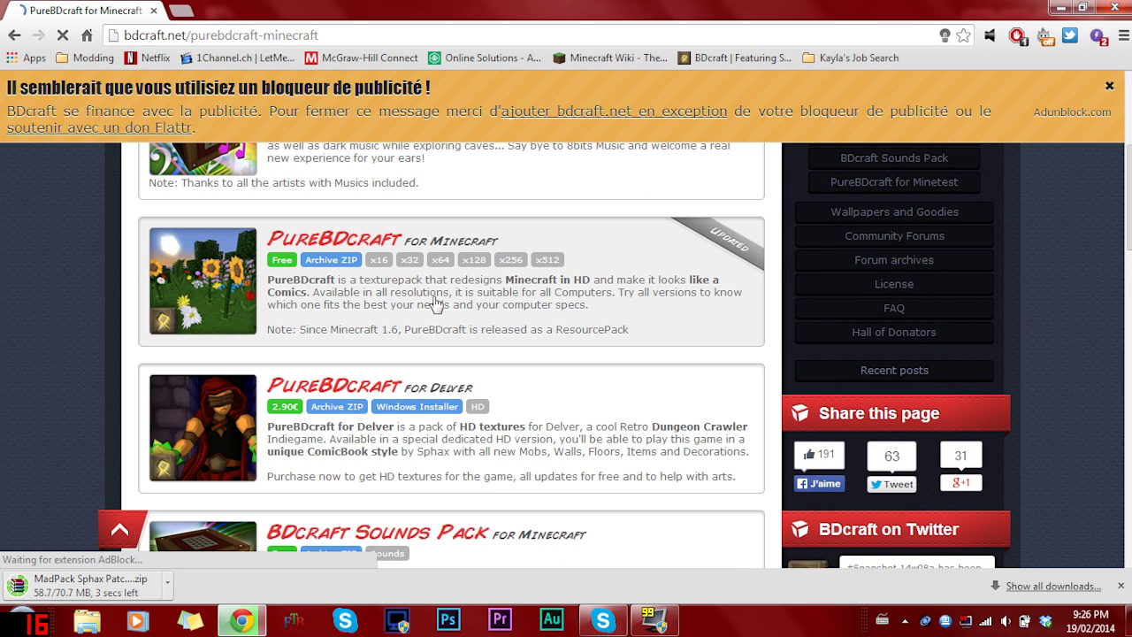
Step: Dismiss the ad-blocker banner and download the Sphax PureBDcraft 64x pack for MC1.6.4
{"action": "scroll", "coordinate": [437, 301], "scroll_direction": "down", "scroll_amount": 6}
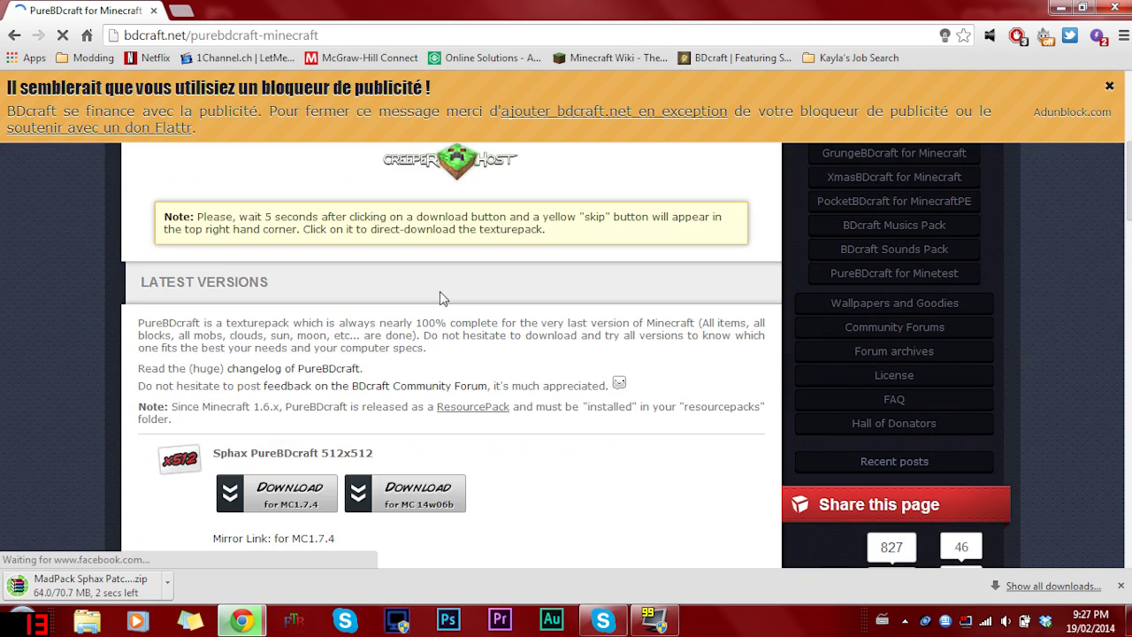
{"action": "scroll", "coordinate": [462, 256], "scroll_direction": "down", "scroll_amount": 8}
{"action": "scroll", "coordinate": [460, 276], "scroll_direction": "down", "scroll_amount": 2}
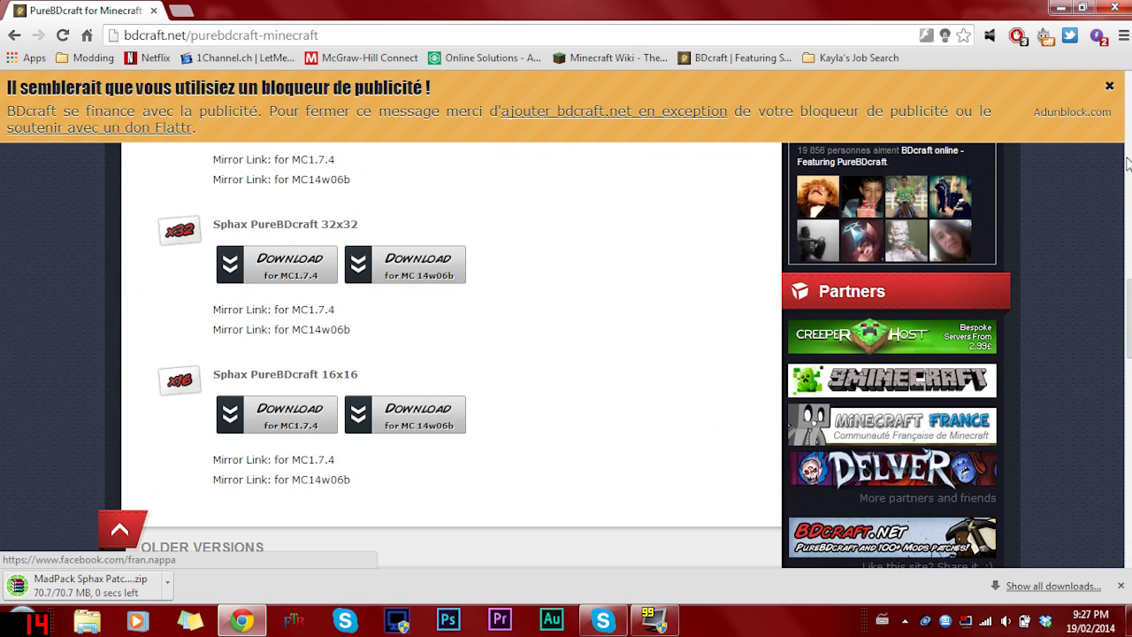
{"action": "left_click", "coordinate": [1110, 86]}
{"action": "scroll", "coordinate": [576, 213], "scroll_direction": "down", "scroll_amount": 9}
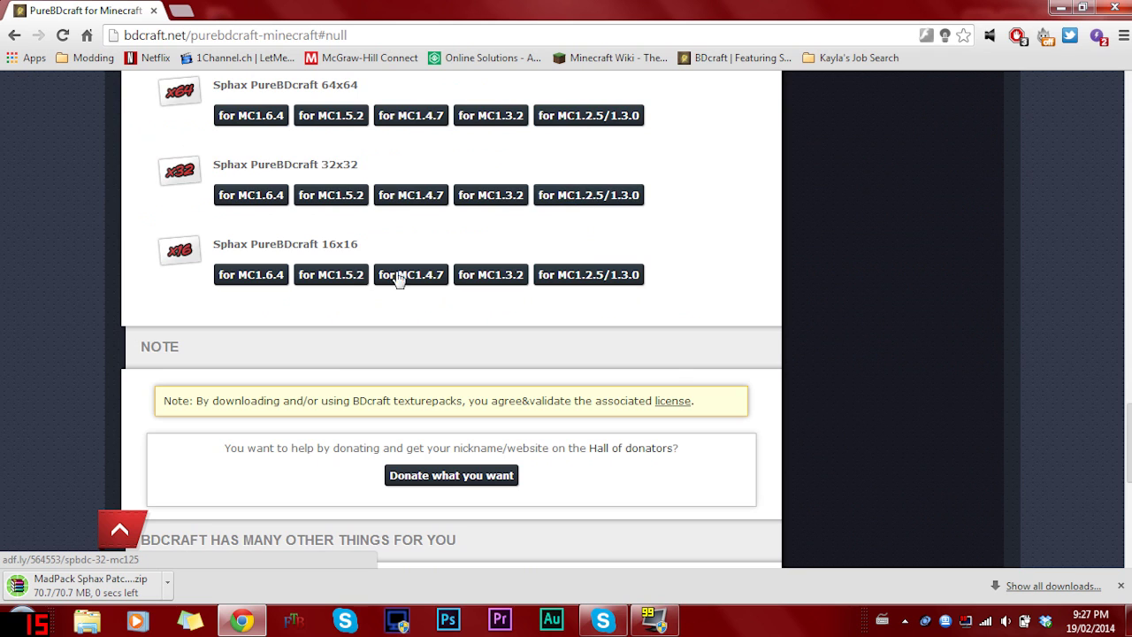
{"action": "scroll", "coordinate": [358, 283], "scroll_direction": "down", "scroll_amount": 4}
{"action": "scroll", "coordinate": [362, 291], "scroll_direction": "up", "scroll_amount": 6}
{"action": "scroll", "coordinate": [620, 303], "scroll_direction": "up", "scroll_amount": 3}
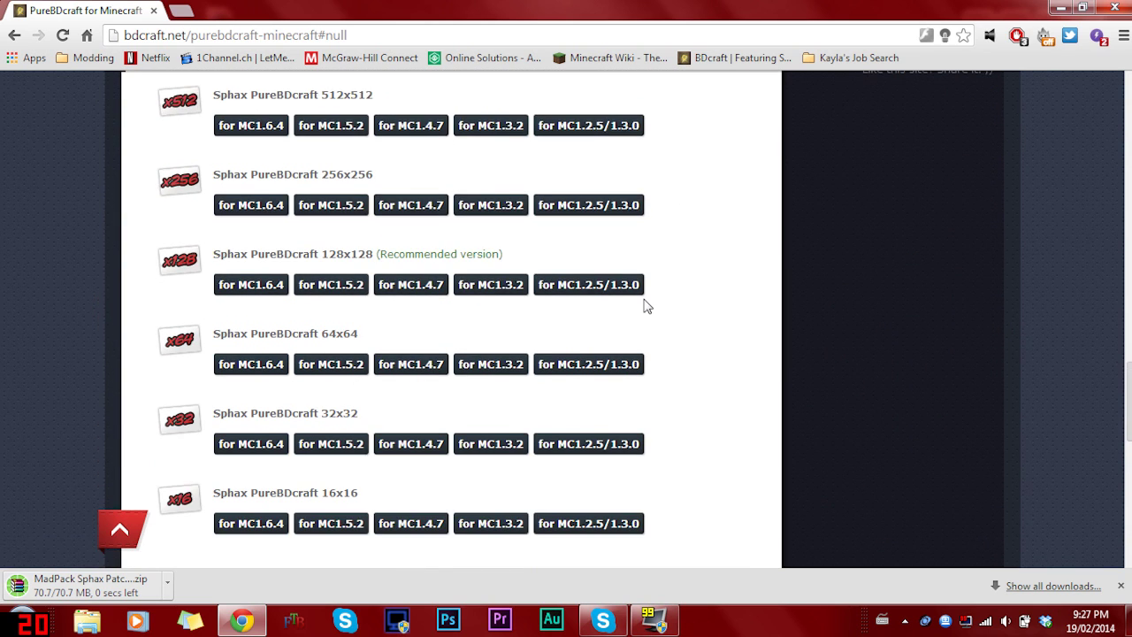
{"action": "scroll", "coordinate": [227, 274], "scroll_direction": "down", "scroll_amount": 3}
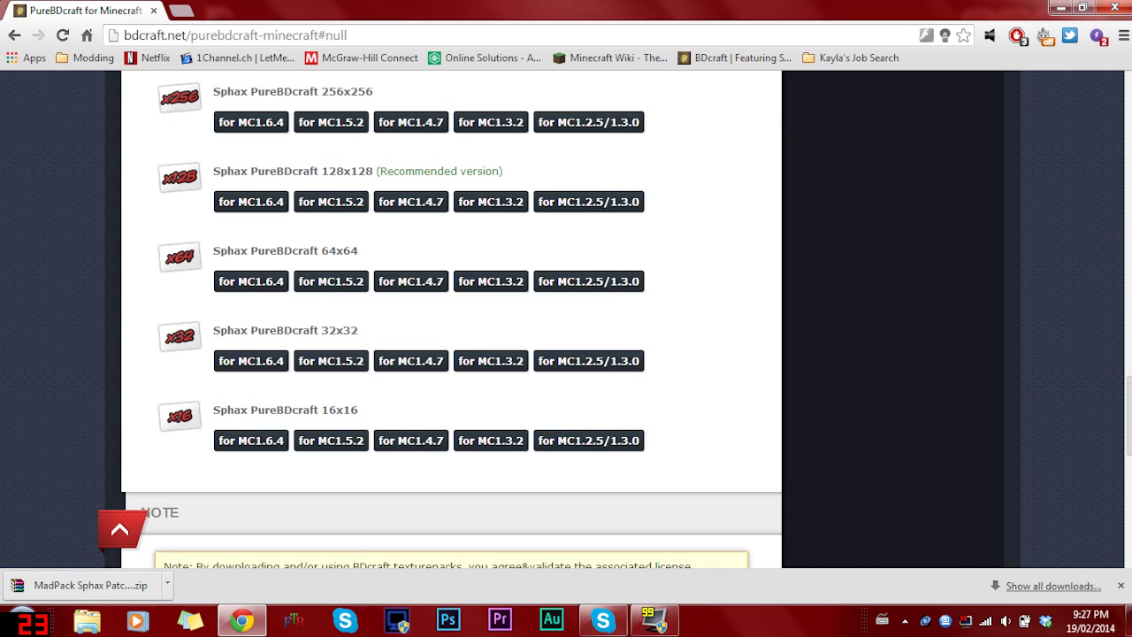
{"action": "left_click", "coordinate": [260, 370]}
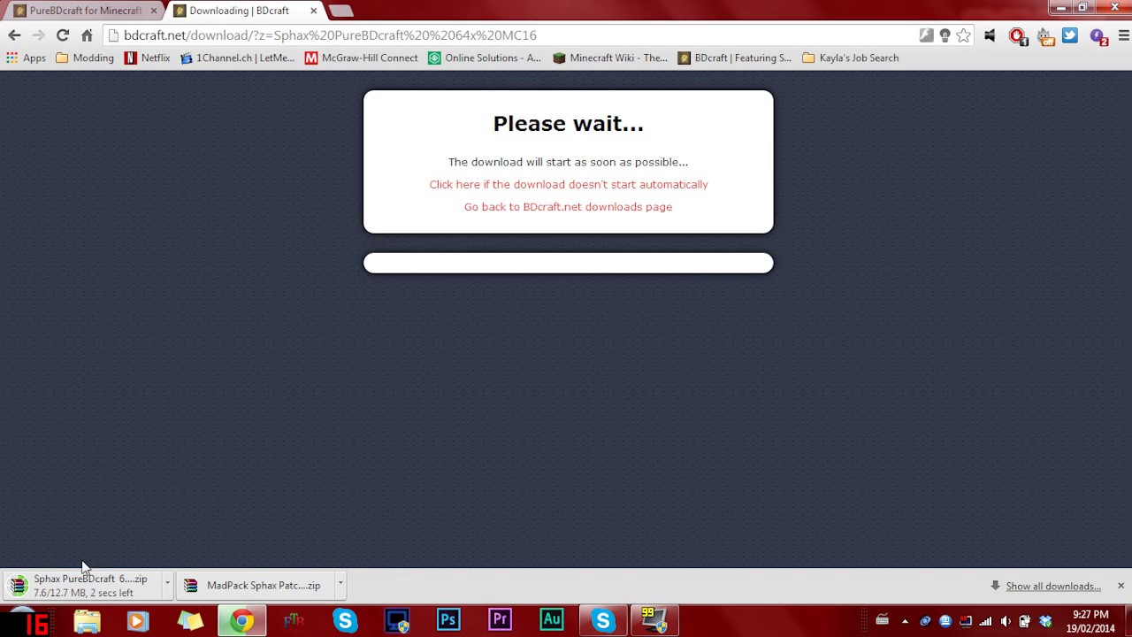
Step: Open the downloaded MadPack patch zip and Sphax PureBDcraft 64x MC16.zip in WinRAR
{"action": "left_click", "coordinate": [248, 585]}
{"action": "left_click", "coordinate": [128, 591]}
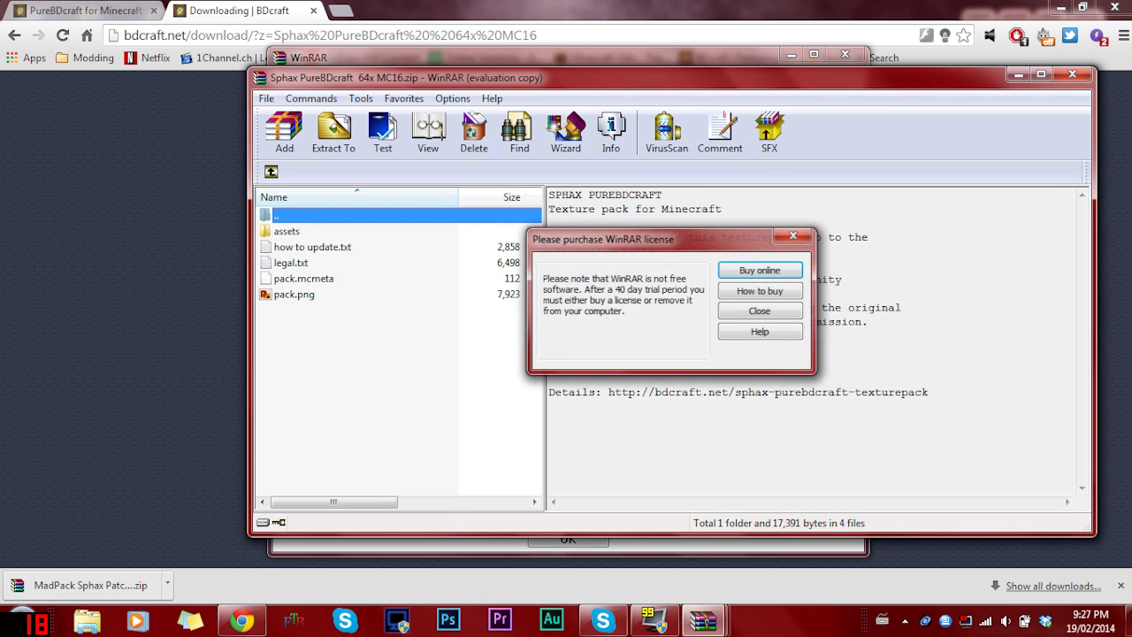
Step: Close WinRAR's licence reminder and expired notice, then select all files in the Sphax pack
{"action": "key", "text": "Escape"}
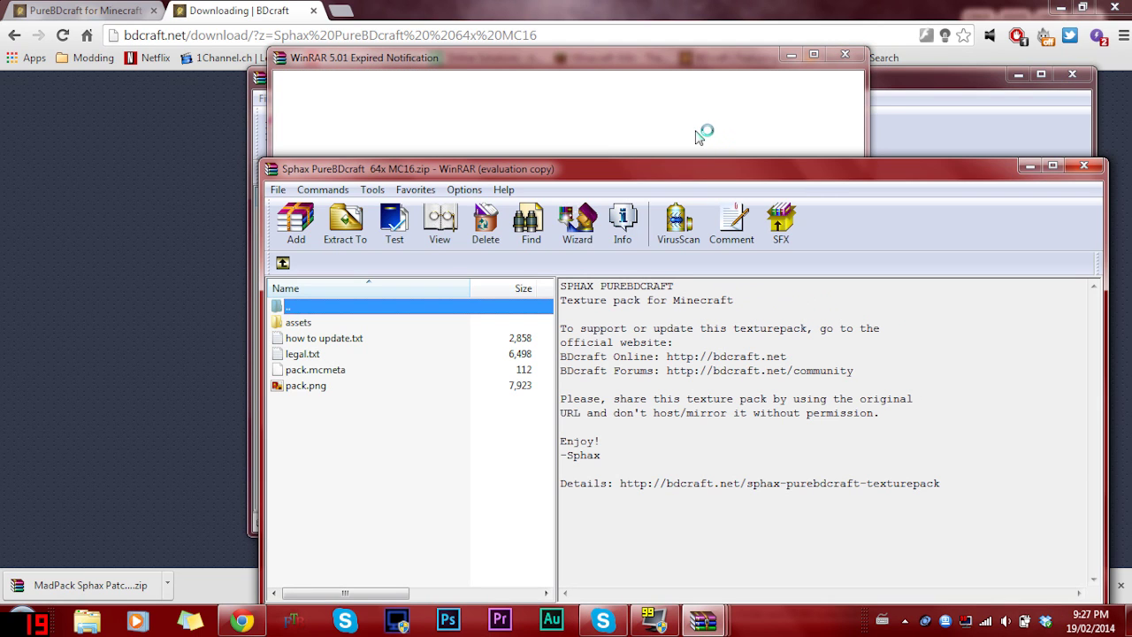
{"action": "left_click", "coordinate": [847, 57]}
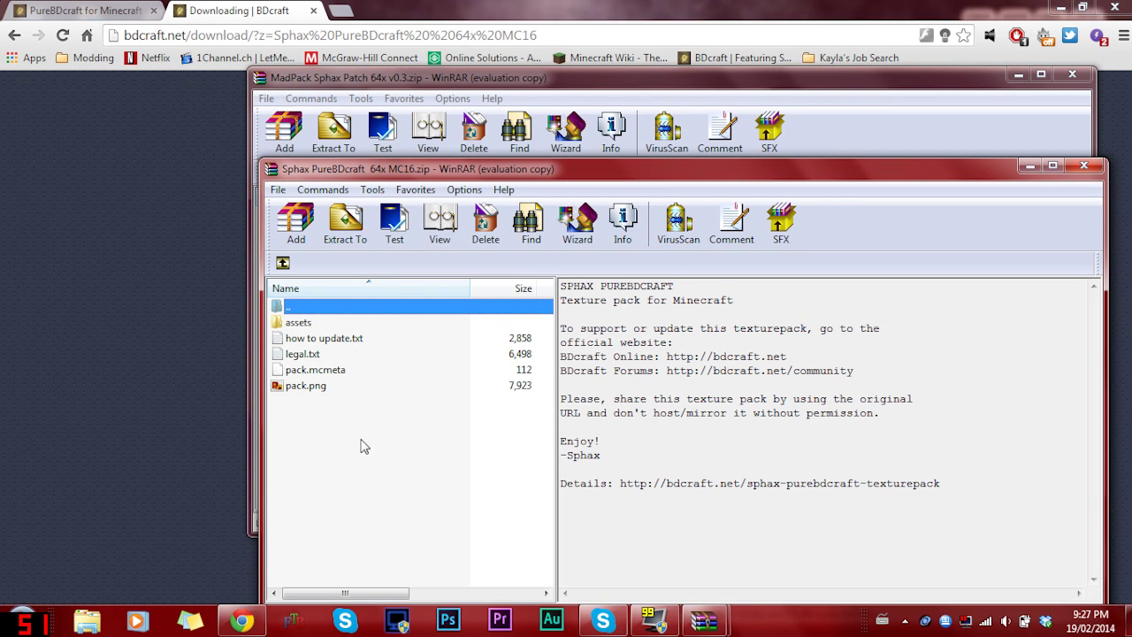
{"action": "left_click_drag", "start_coordinate": [321, 430], "coordinate": [336, 322]}
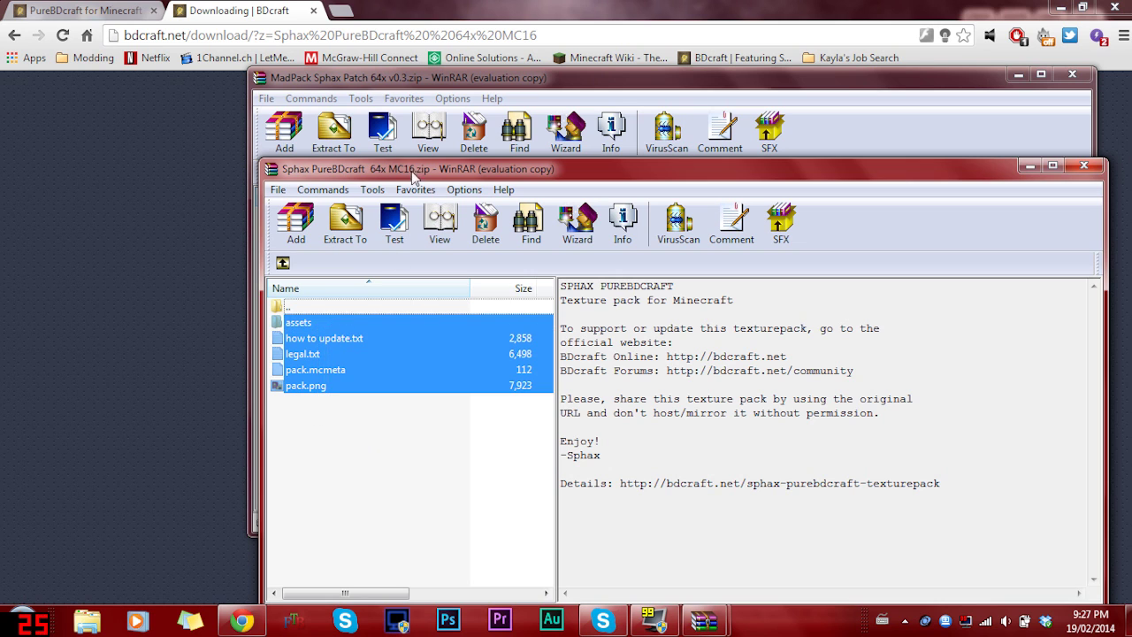
Step: Drag the selected Sphax files into the MadPack Sphax Patch 64x v0.3 archive window
{"action": "left_click_drag", "start_coordinate": [418, 174], "coordinate": [682, 86]}
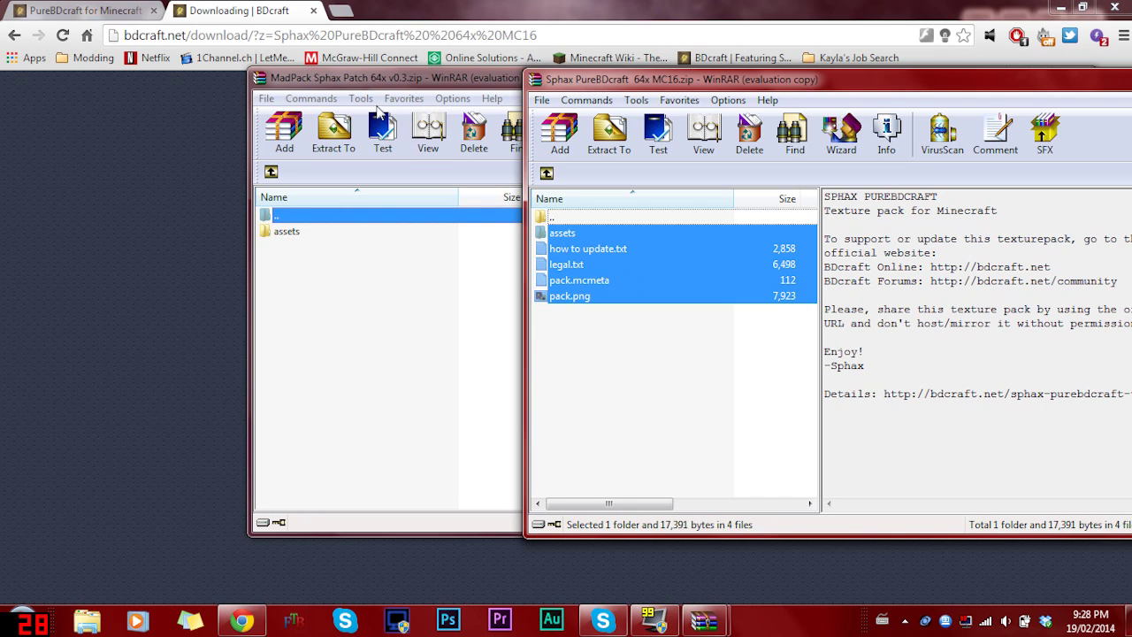
{"action": "left_click_drag", "start_coordinate": [633, 281], "coordinate": [320, 354]}
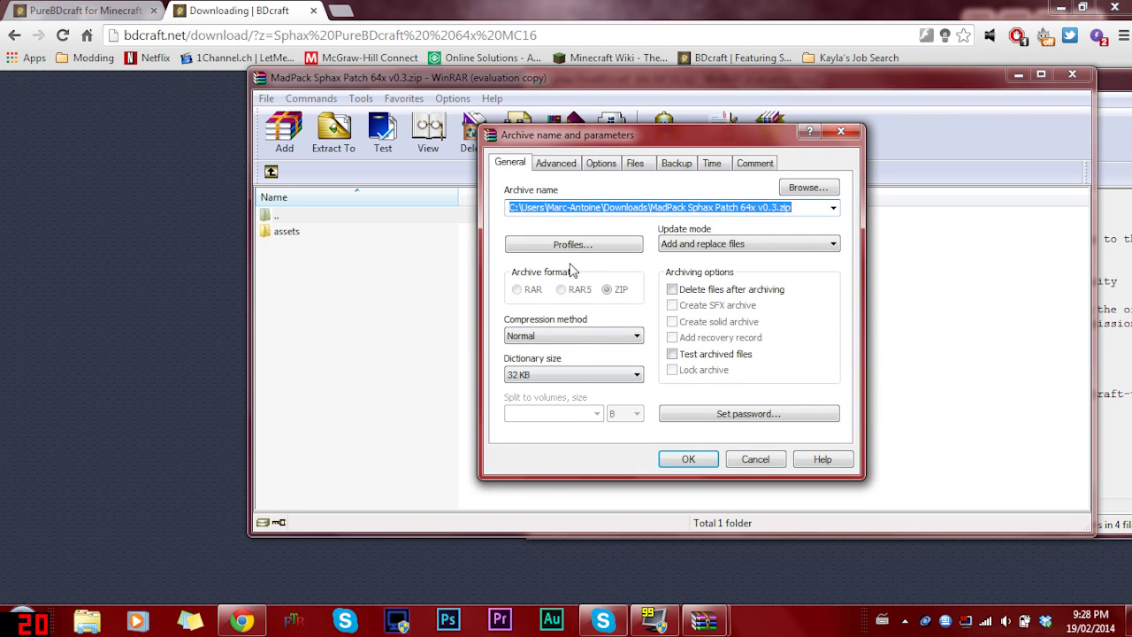
Step: Confirm adding the Sphax files to the MadPack zip, then close both archives
{"action": "left_click", "coordinate": [689, 461]}
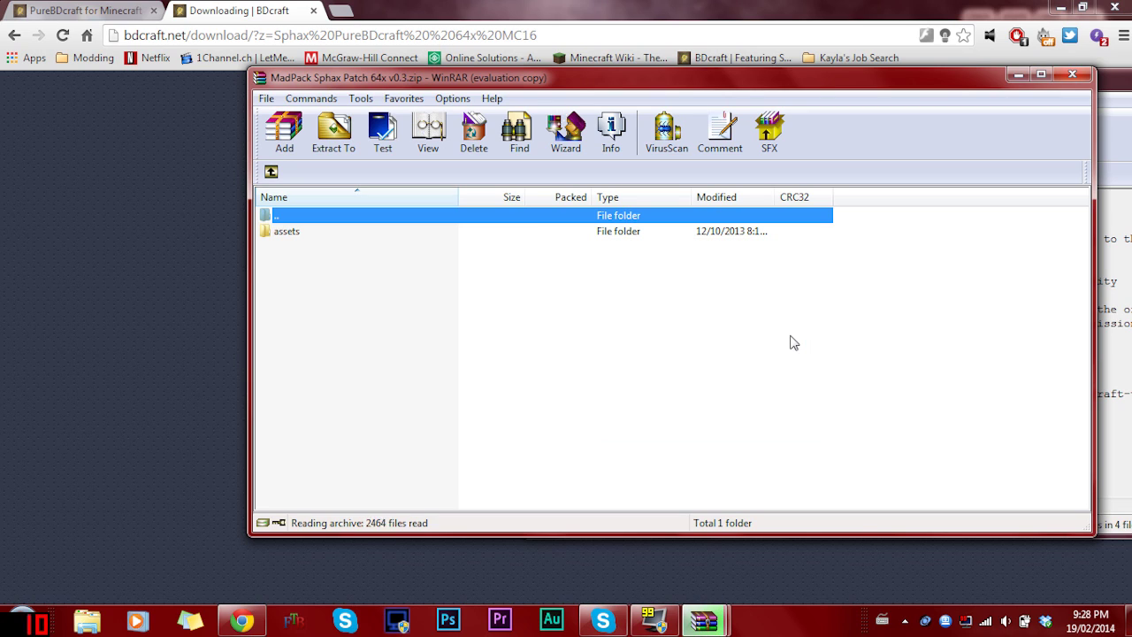
{"action": "left_click", "coordinate": [690, 387]}
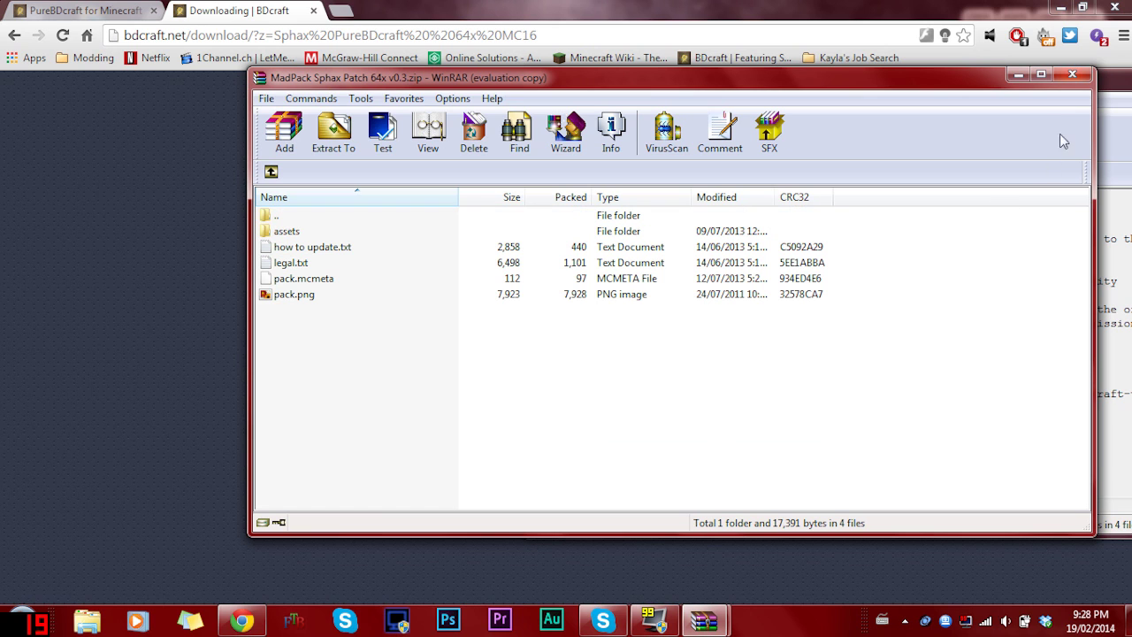
{"action": "left_click", "coordinate": [1074, 76]}
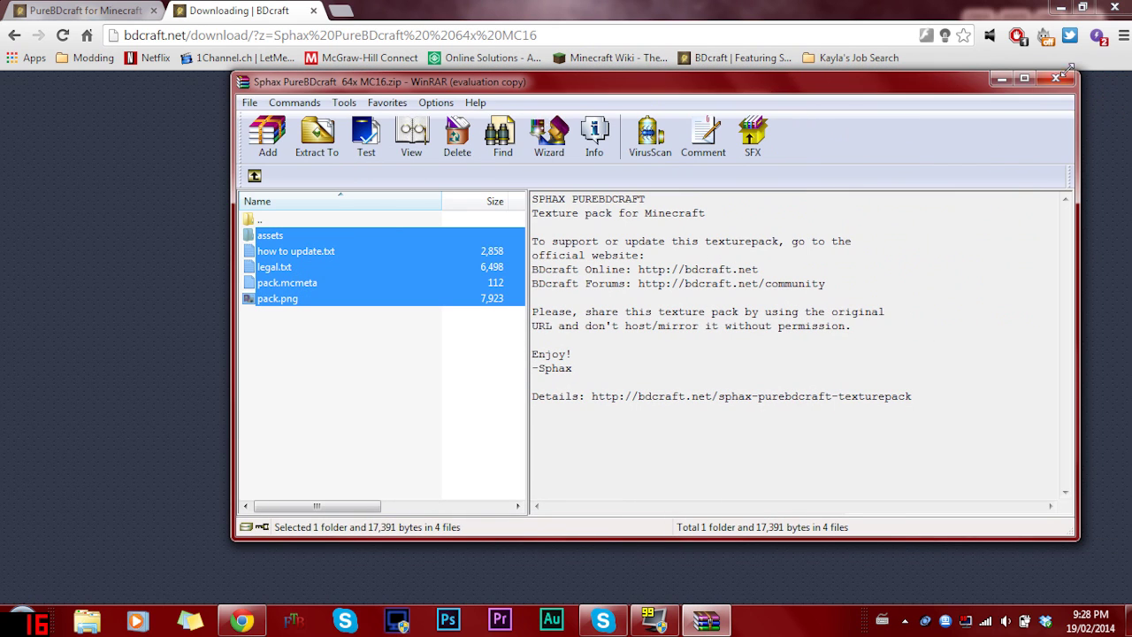
{"action": "left_click", "coordinate": [1064, 77]}
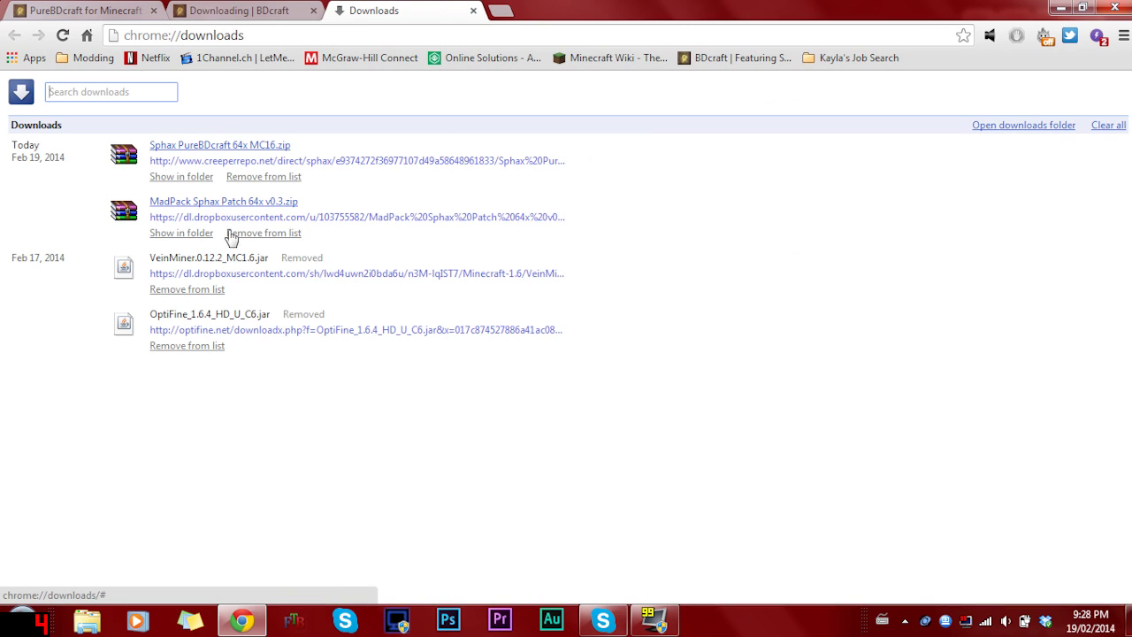
Step: Move MadPack Sphax Patch 64x v0.3.zip from the Downloads folder onto the desktop
{"action": "left_click", "coordinate": [1061, 7]}
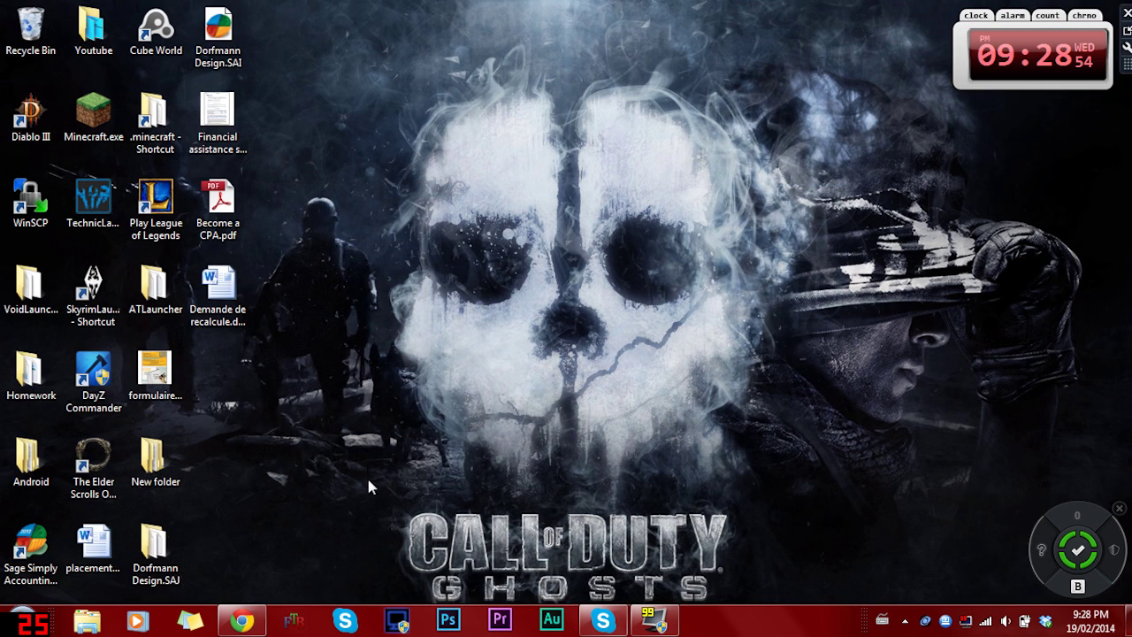
{"action": "left_click", "coordinate": [256, 631]}
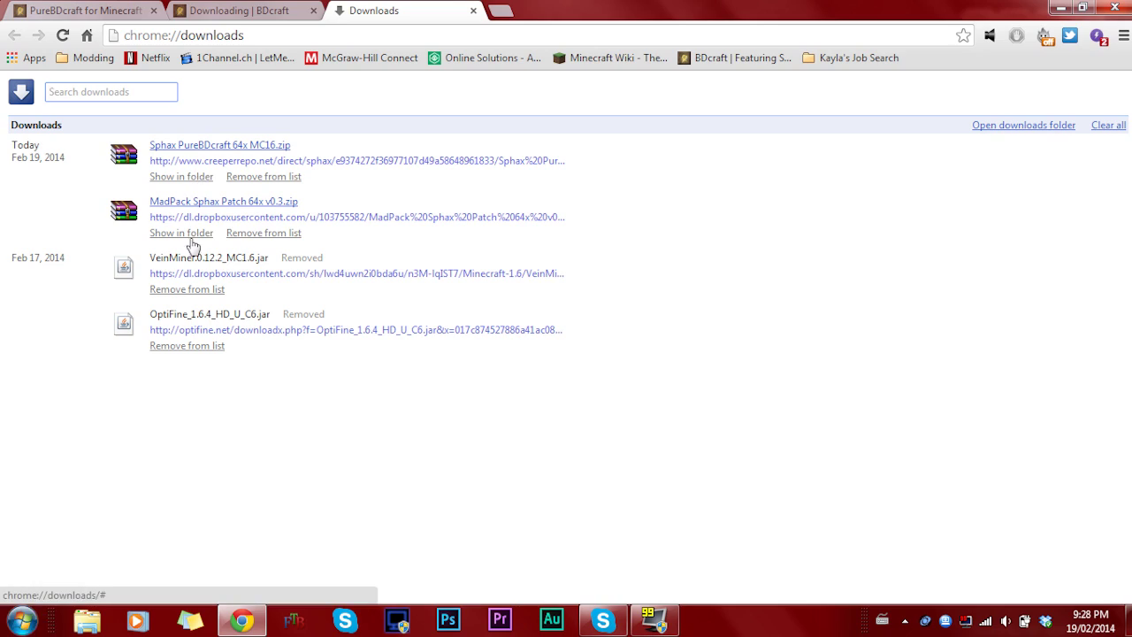
{"action": "left_click", "coordinate": [183, 234]}
{"action": "left_click", "coordinate": [1097, 8]}
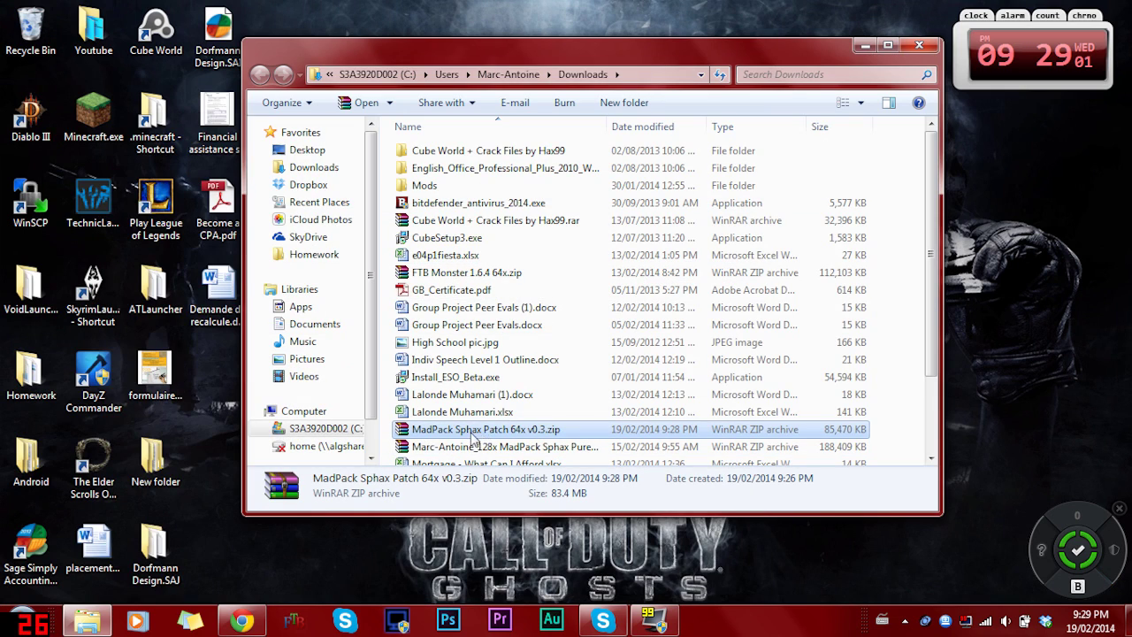
{"action": "left_click_drag", "start_coordinate": [473, 438], "coordinate": [1009, 361]}
{"action": "left_click_drag", "start_coordinate": [1072, 336], "coordinate": [427, 174]}
{"action": "key", "text": "alt+F4"}
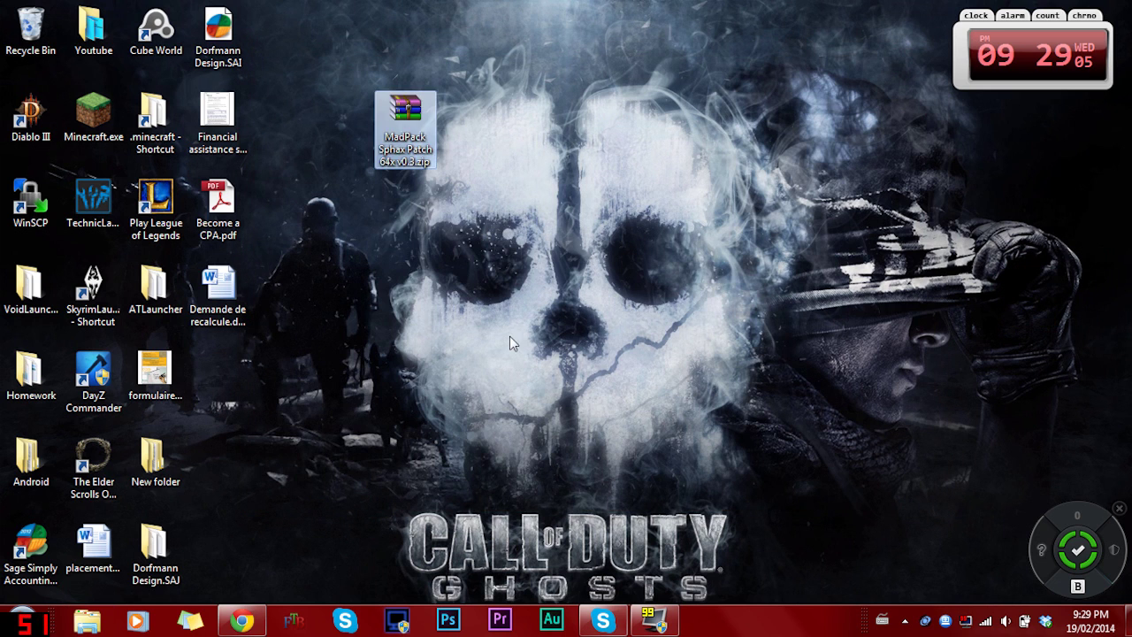
Step: Browse into ATLauncher > Instances > TheMadPack126 > resourcepacks in Windows Explorer
{"action": "double_click", "coordinate": [154, 289]}
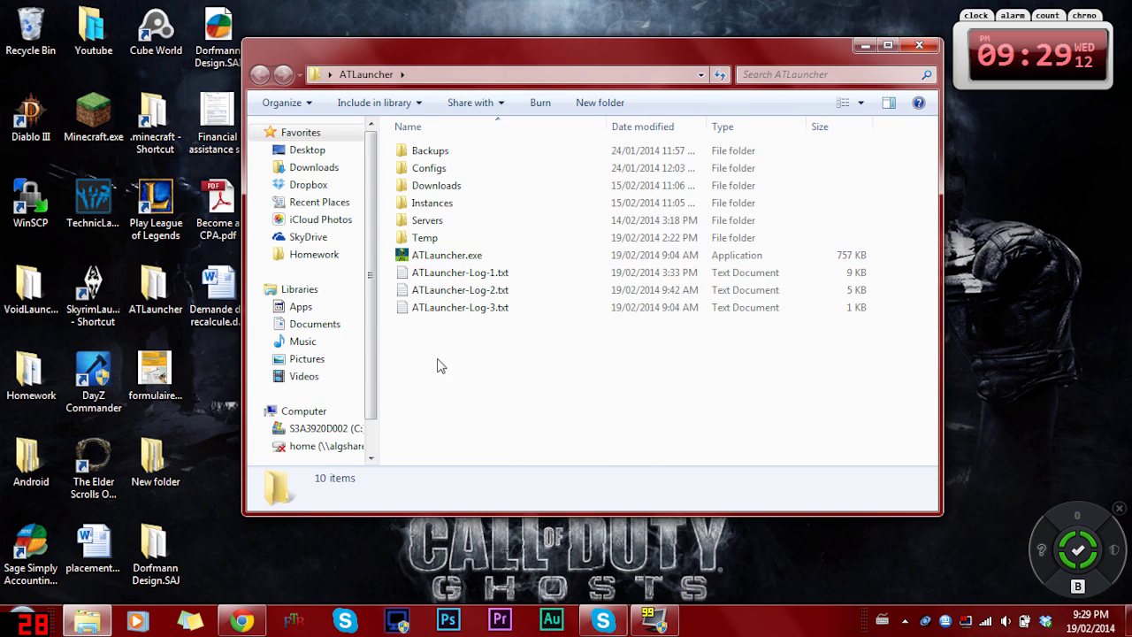
{"action": "double_click", "coordinate": [448, 211]}
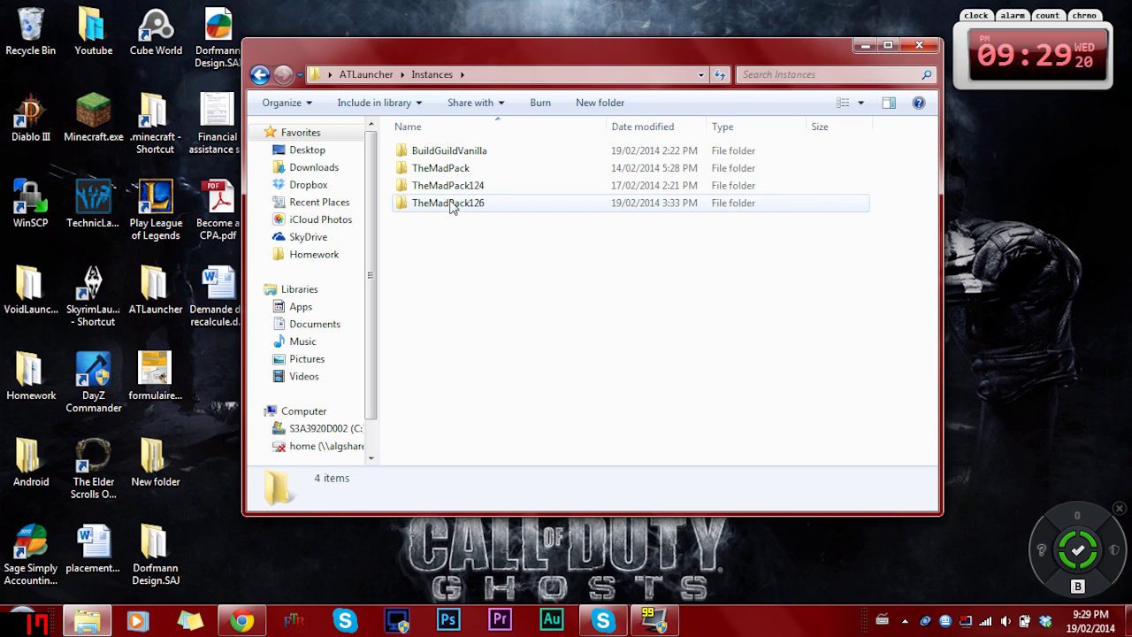
{"action": "double_click", "coordinate": [448, 204]}
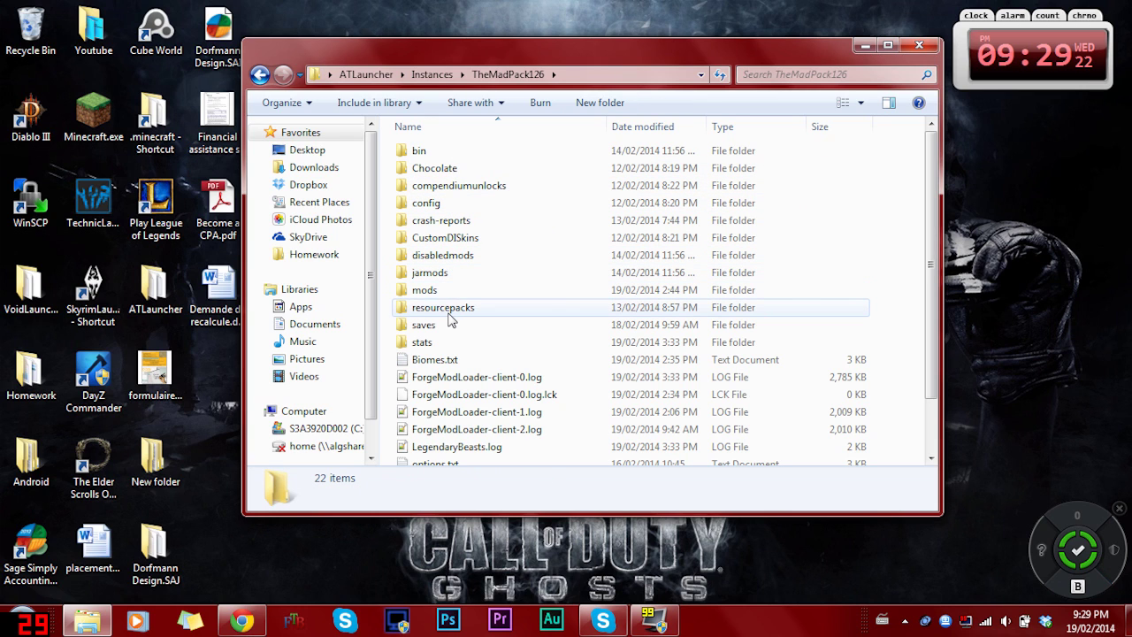
{"action": "double_click", "coordinate": [445, 311]}
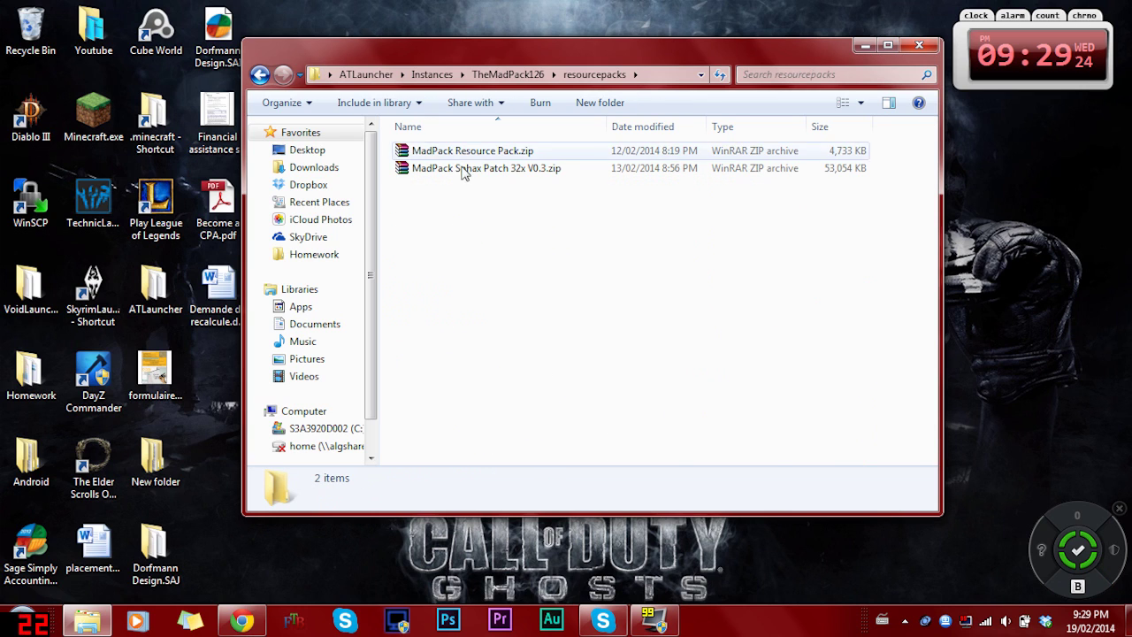
Step: Drag MadPack Sphax Patch 64x v0.3.zip from the desktop into resourcepacks, then close Explorer
{"action": "left_click_drag", "start_coordinate": [513, 56], "coordinate": [675, 60]}
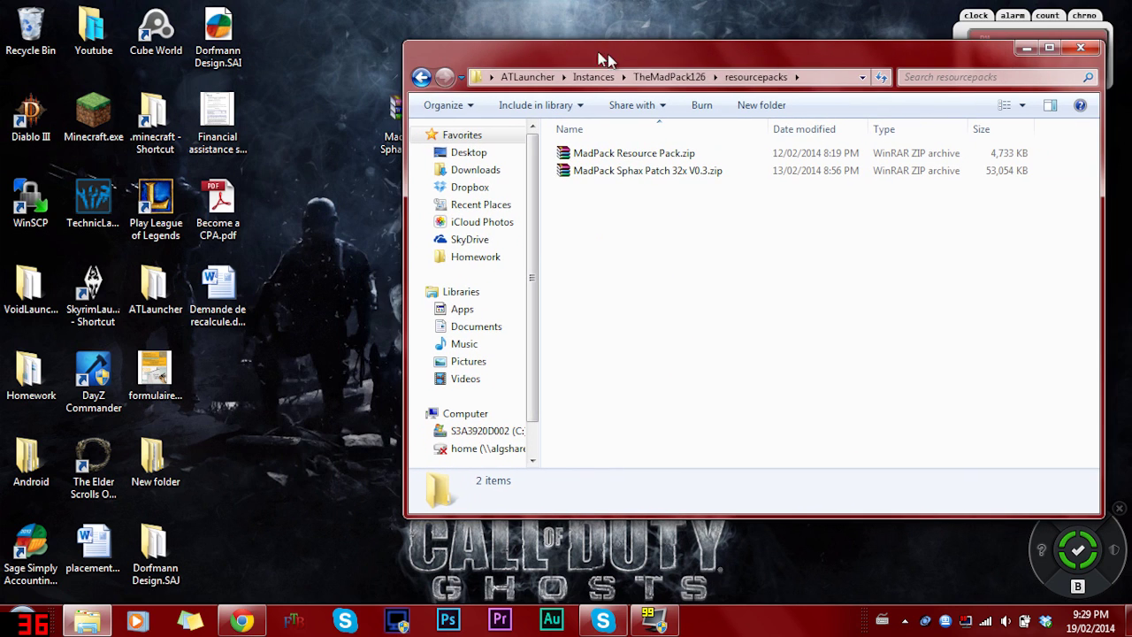
{"action": "left_click_drag", "start_coordinate": [392, 115], "coordinate": [637, 309]}
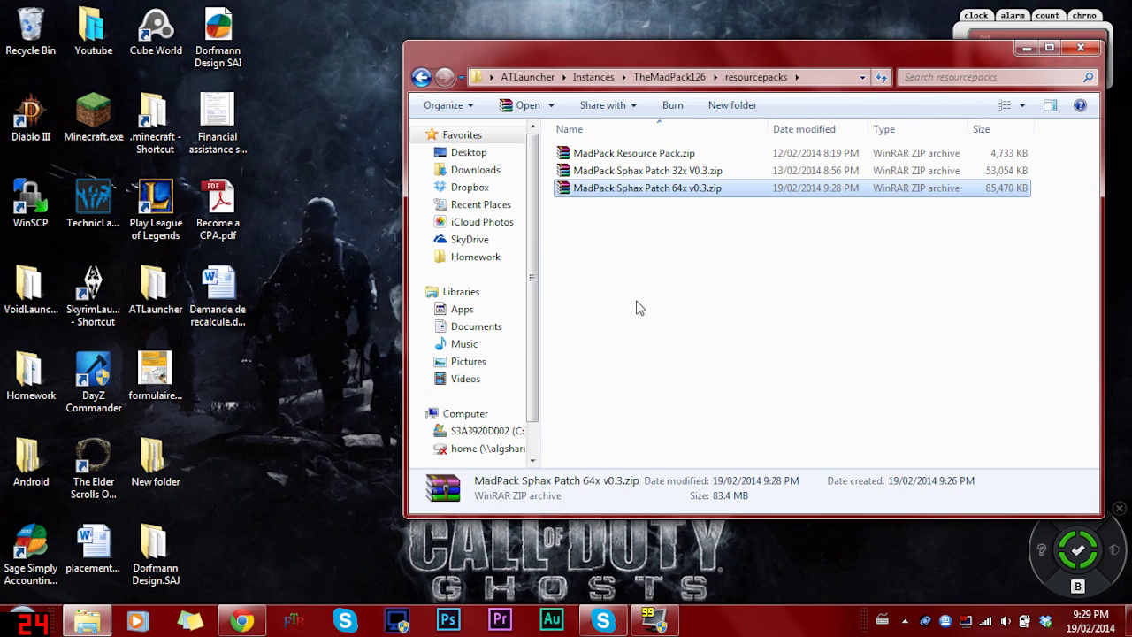
{"action": "left_click", "coordinate": [637, 308]}
{"action": "left_click", "coordinate": [1081, 48]}
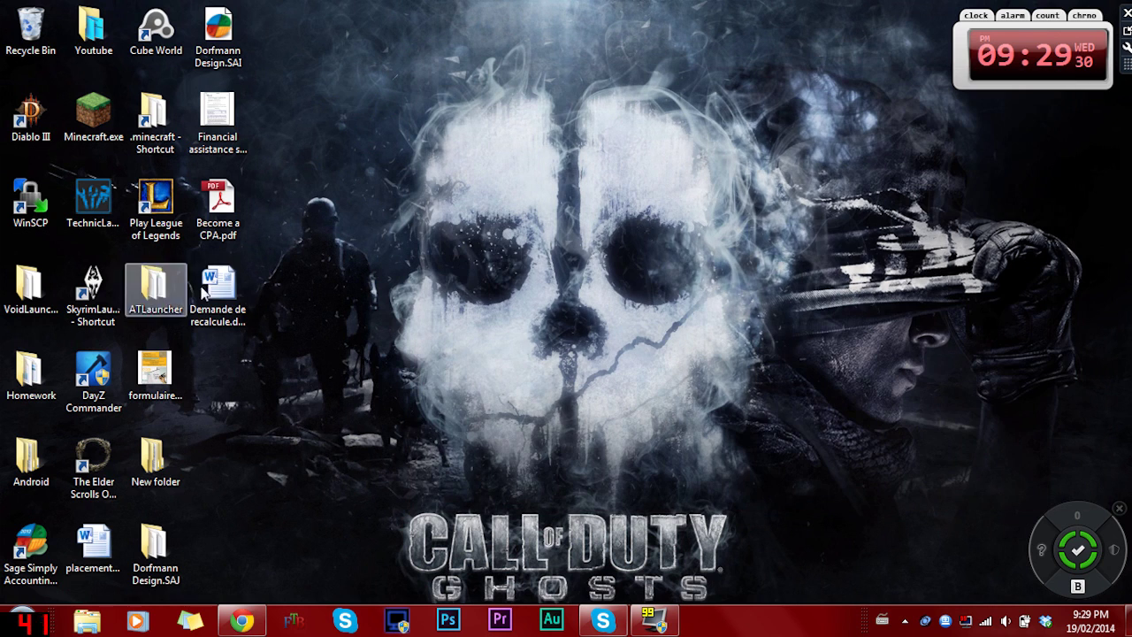
Step: Launch ATLauncher.exe from the ATLauncher folder and close the leftover folder window
{"action": "double_click", "coordinate": [157, 281]}
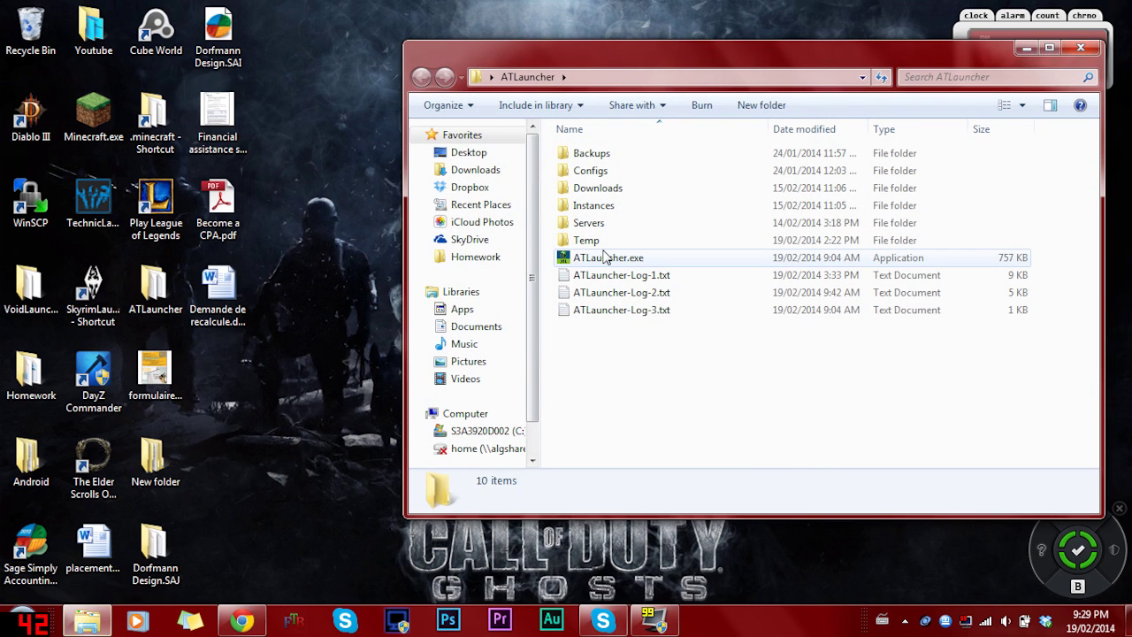
{"action": "left_click", "coordinate": [602, 256]}
{"action": "double_click", "coordinate": [602, 257]}
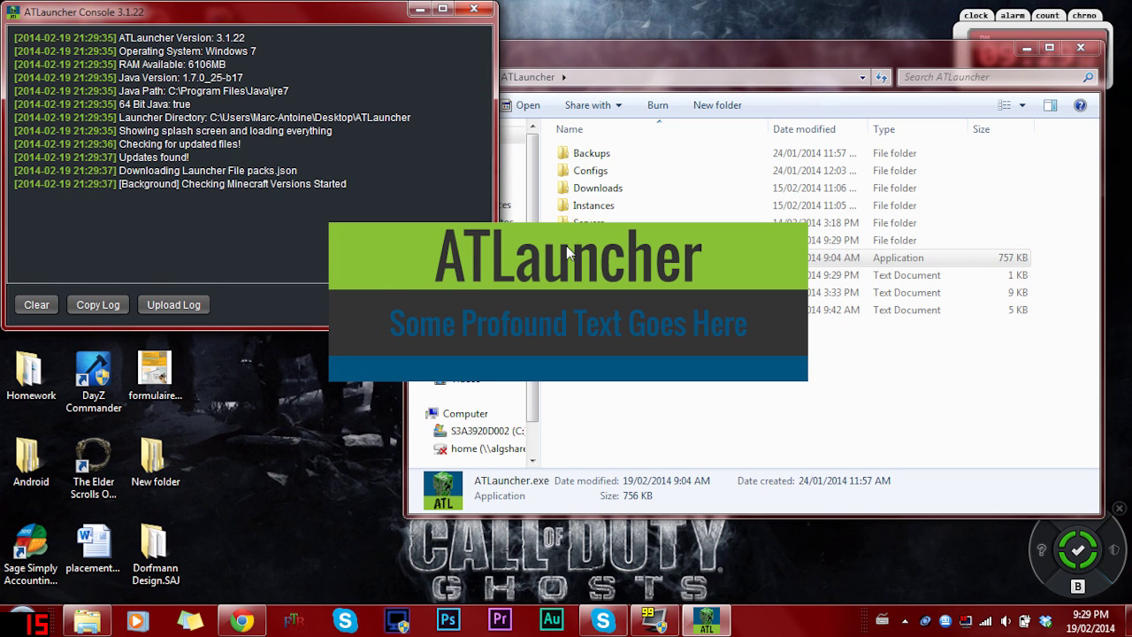
{"action": "left_click", "coordinate": [1083, 50]}
Step: In the Instances list, find The MadPack 1.2.6 and click Play
{"action": "left_click", "coordinate": [939, 216]}
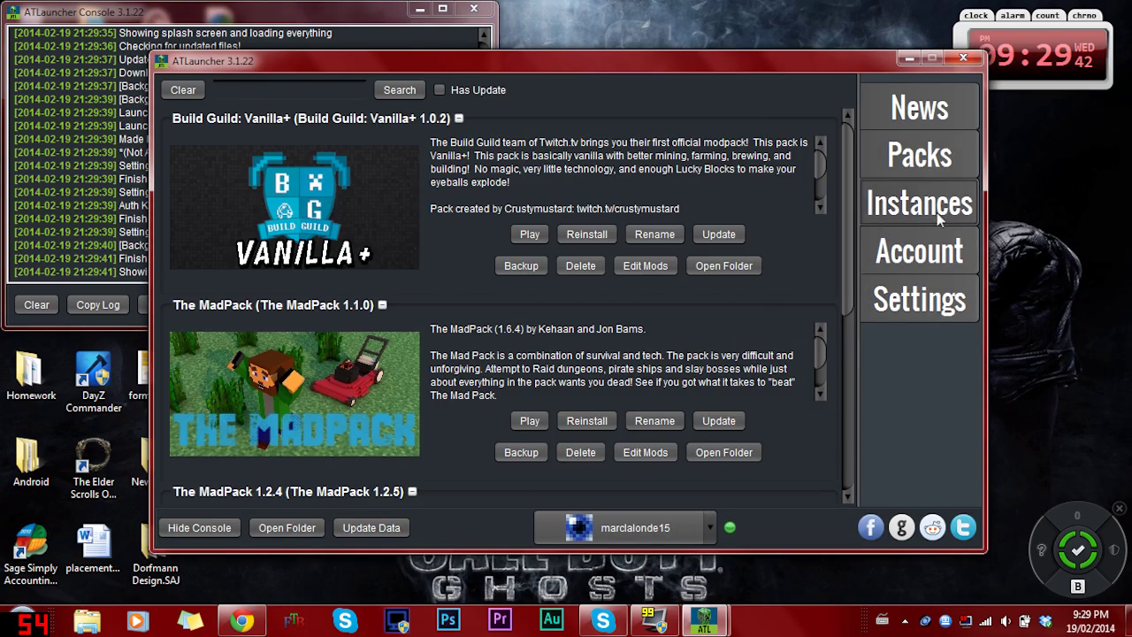
{"action": "scroll", "coordinate": [708, 316], "scroll_direction": "down", "scroll_amount": 5}
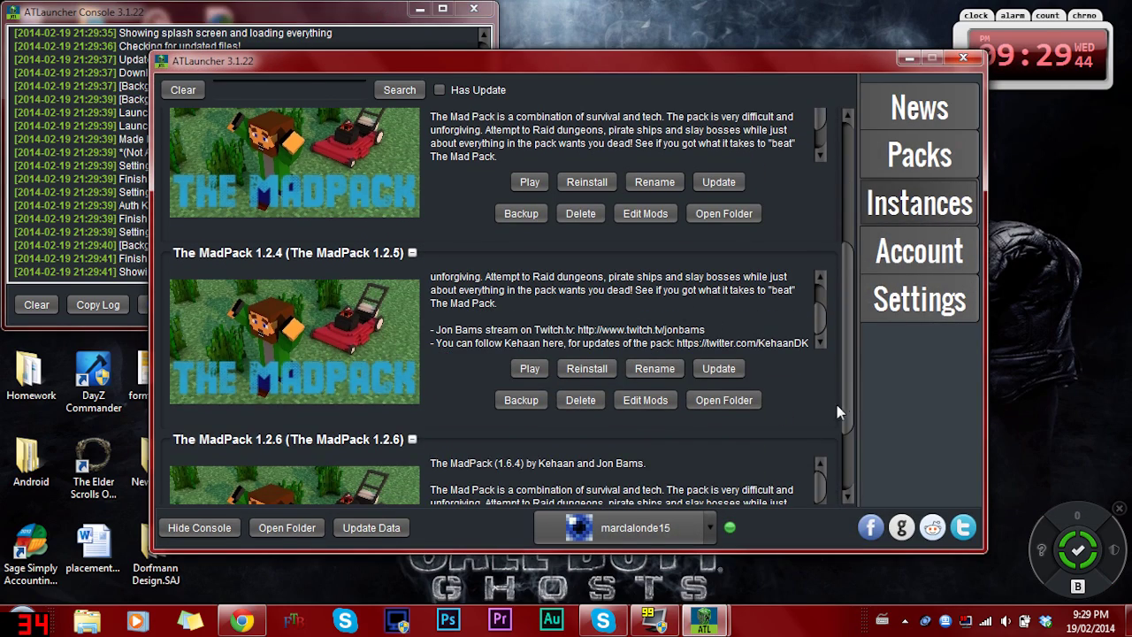
{"action": "scroll", "coordinate": [690, 433], "scroll_direction": "down", "scroll_amount": 2}
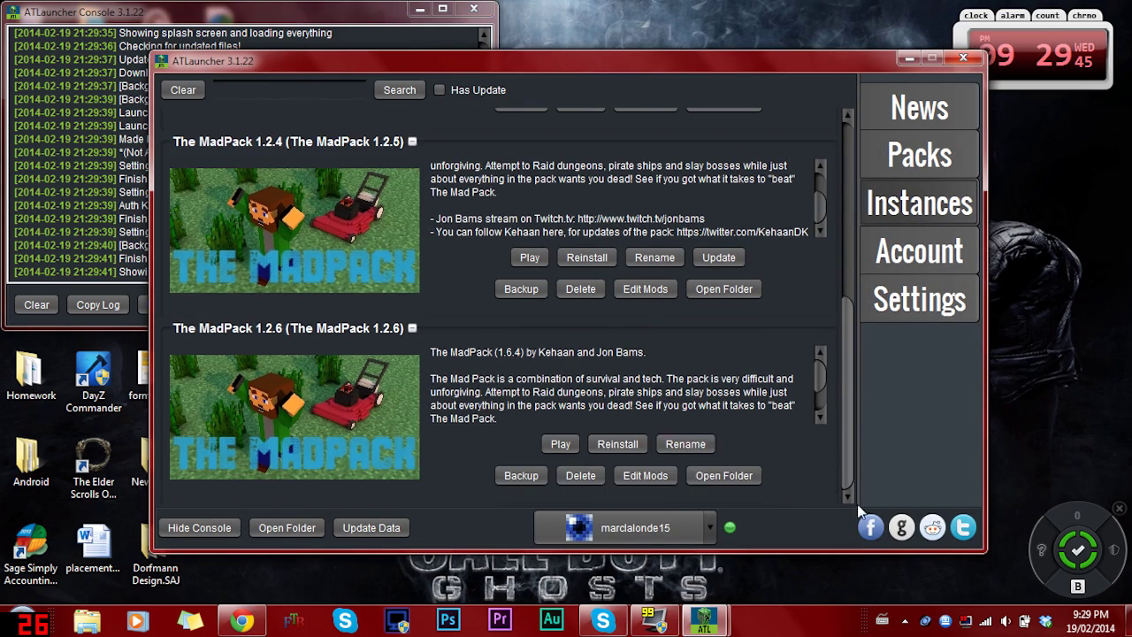
{"action": "left_click", "coordinate": [560, 444]}
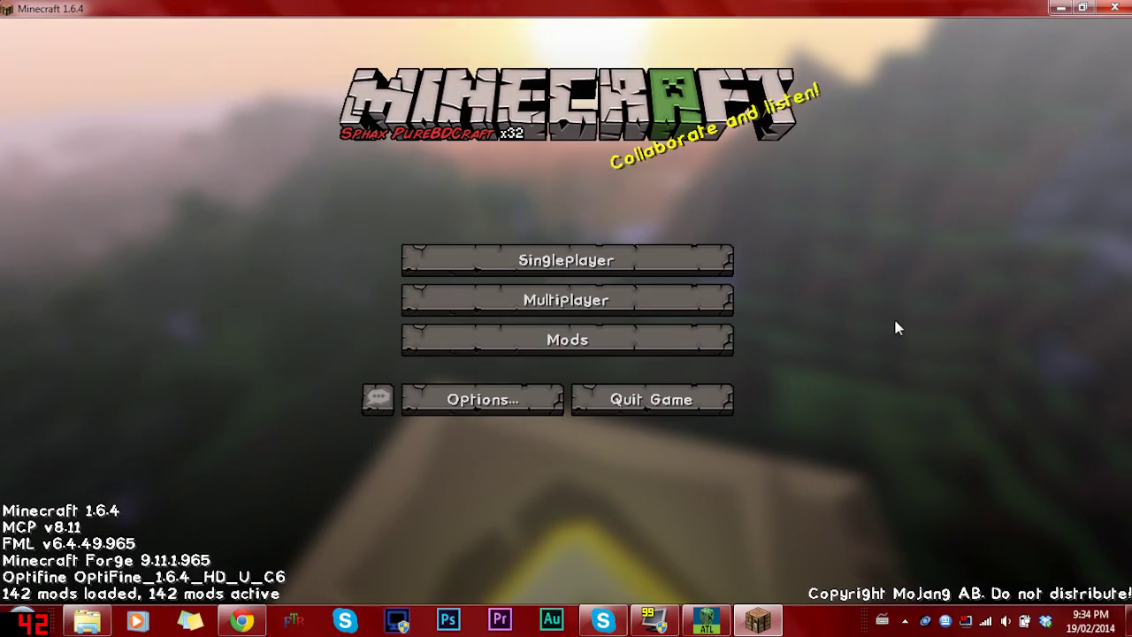
Step: Select MadPack Sphax Patch 64x v0.3.zip under Options > Resource Packs and return to the title screen
{"action": "left_click", "coordinate": [488, 406]}
{"action": "left_click", "coordinate": [482, 370]}
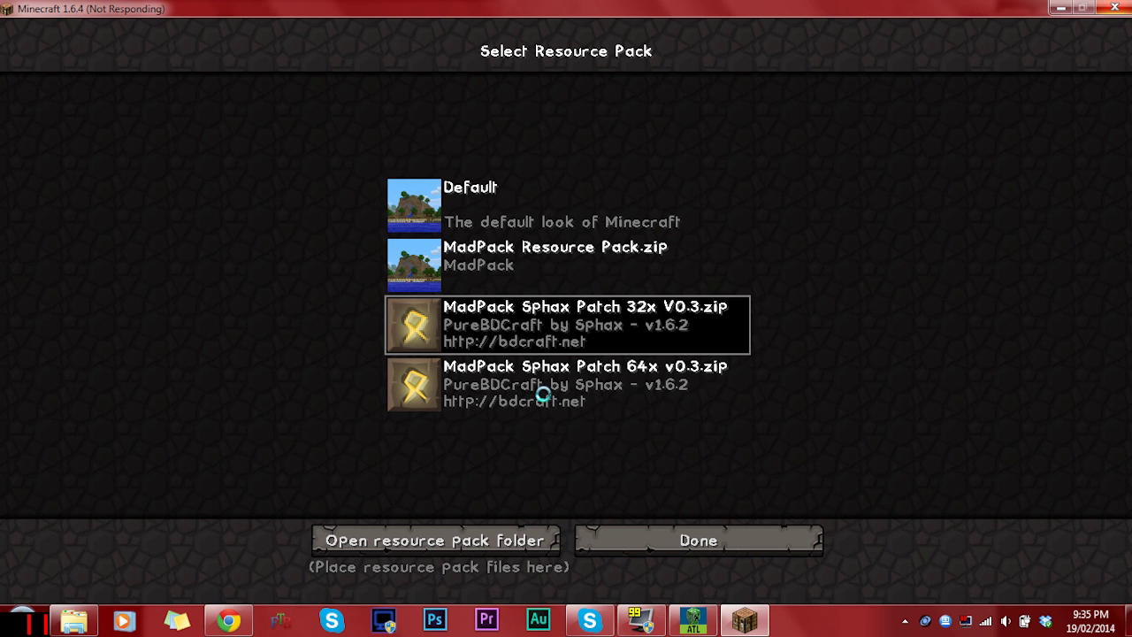
{"action": "left_click", "coordinate": [545, 398]}
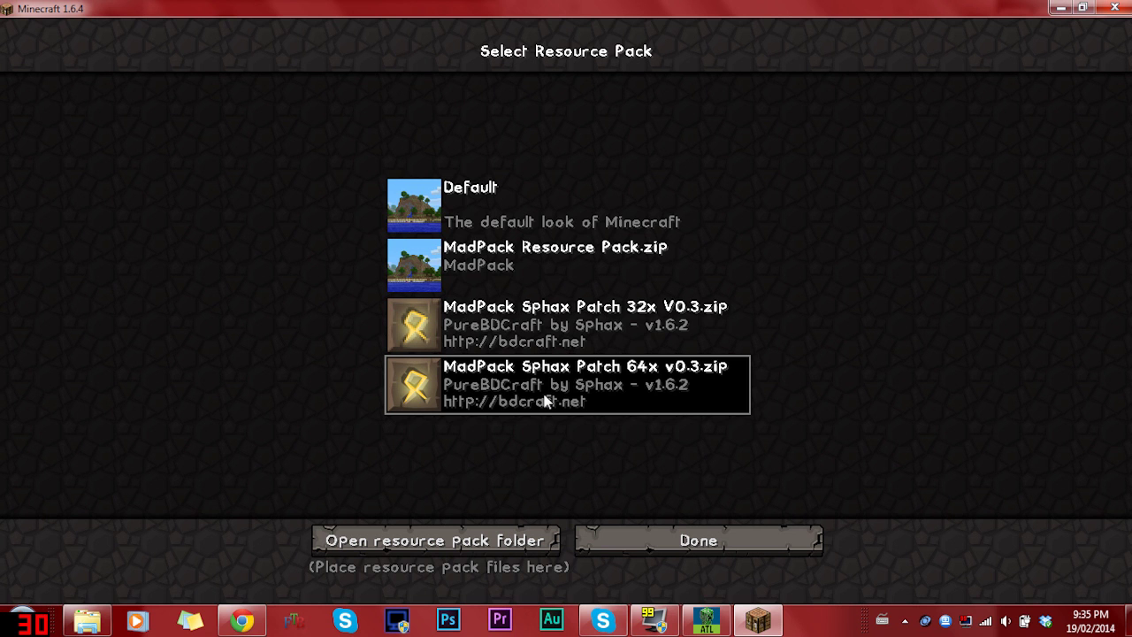
{"action": "left_click", "coordinate": [698, 540]}
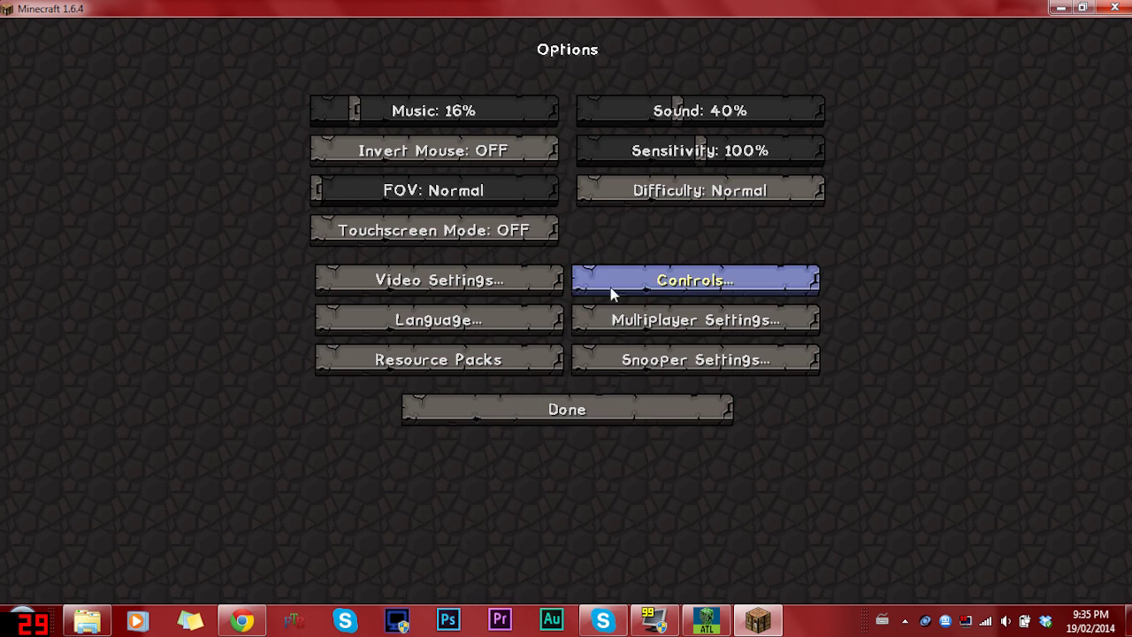
{"action": "left_click", "coordinate": [618, 422]}
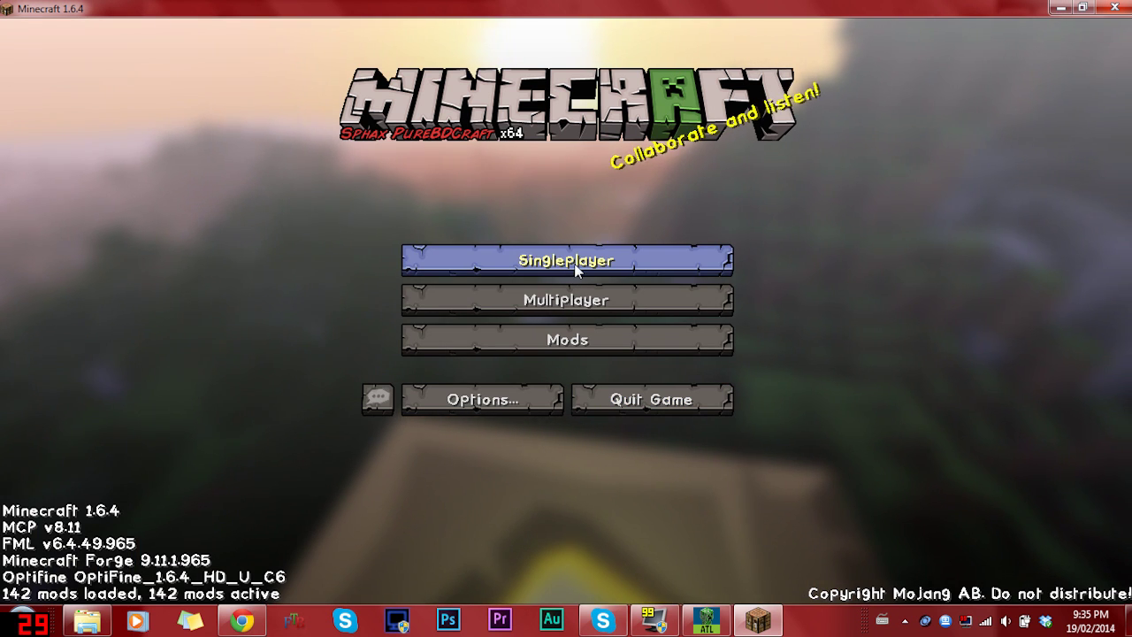
Step: Open the first world in Singleplayer's Select World list and bring the game window back once loaded
{"action": "left_click", "coordinate": [576, 269]}
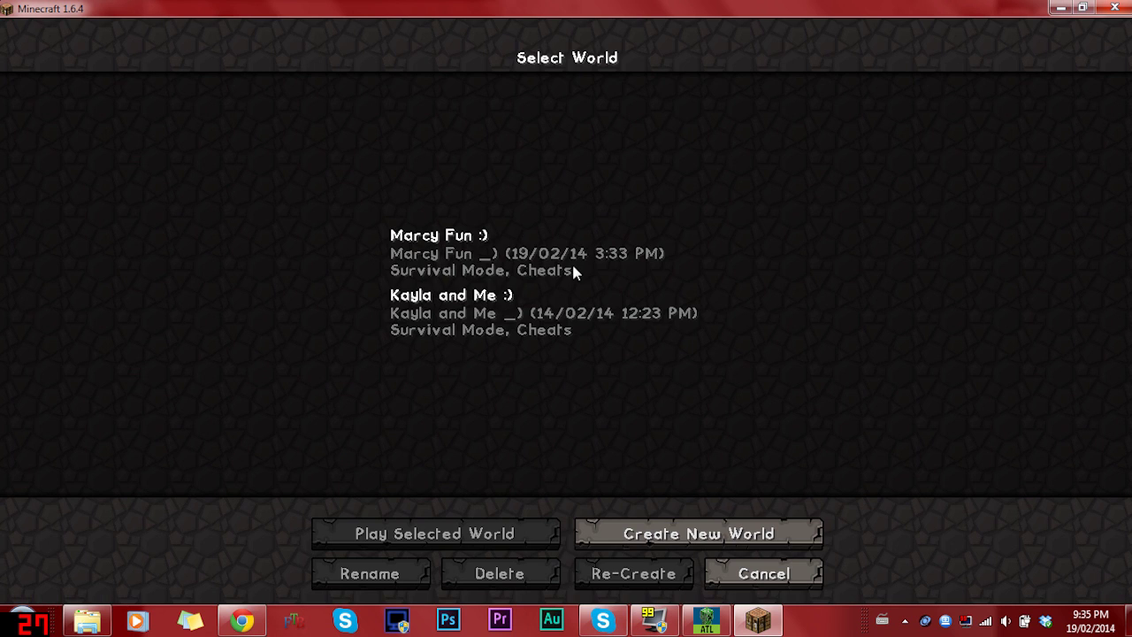
{"action": "double_click", "coordinate": [459, 260]}
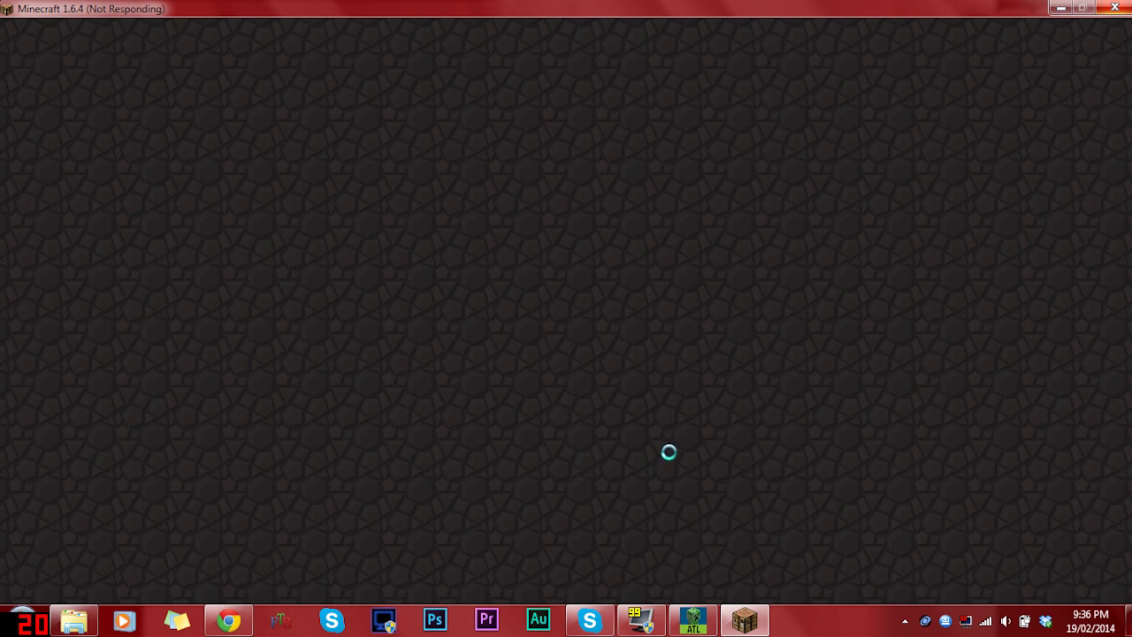
{"action": "left_click", "coordinate": [703, 624]}
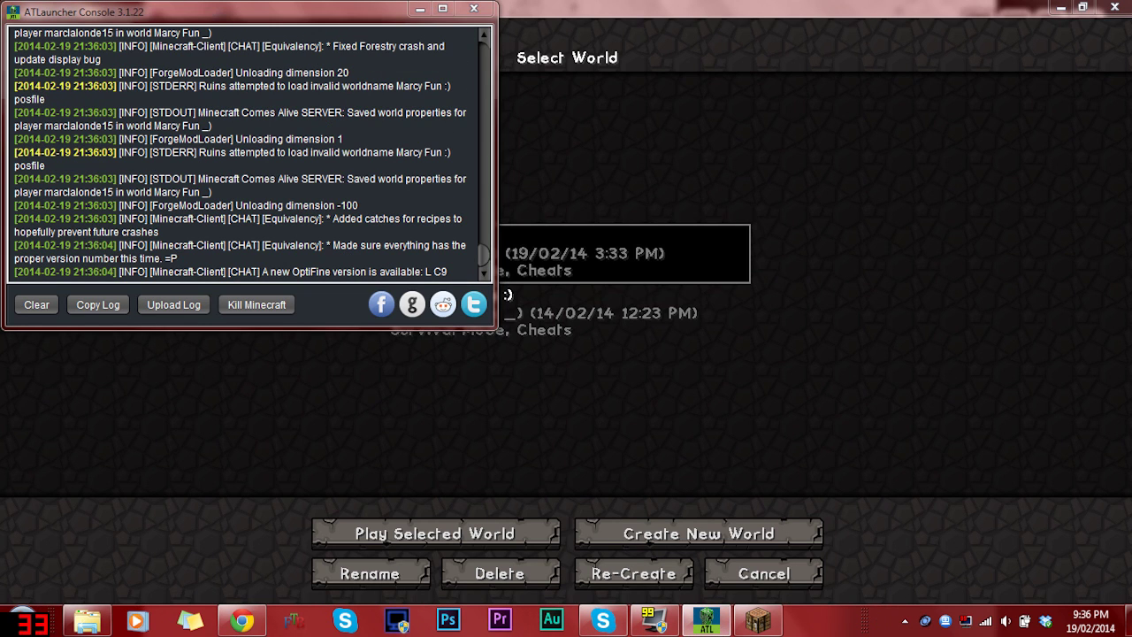
{"action": "left_click", "coordinate": [758, 622]}
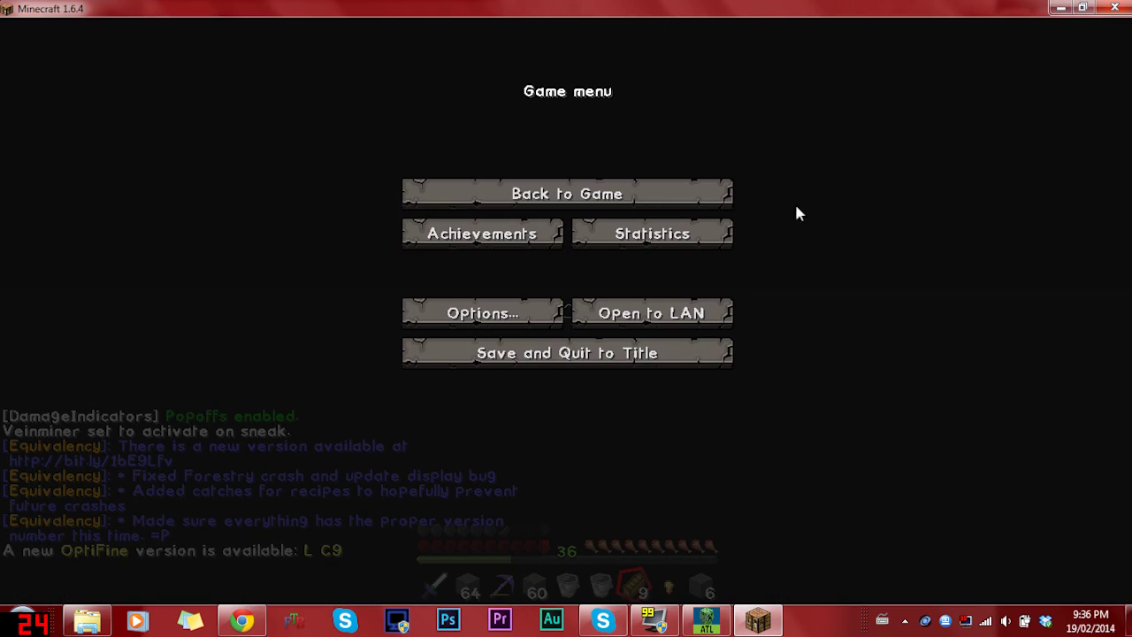
Step: Walk along the cobblestone path to the machines and Quarry, toggling F3, then open and close the Gold Chest
{"action": "left_click", "coordinate": [568, 194]}
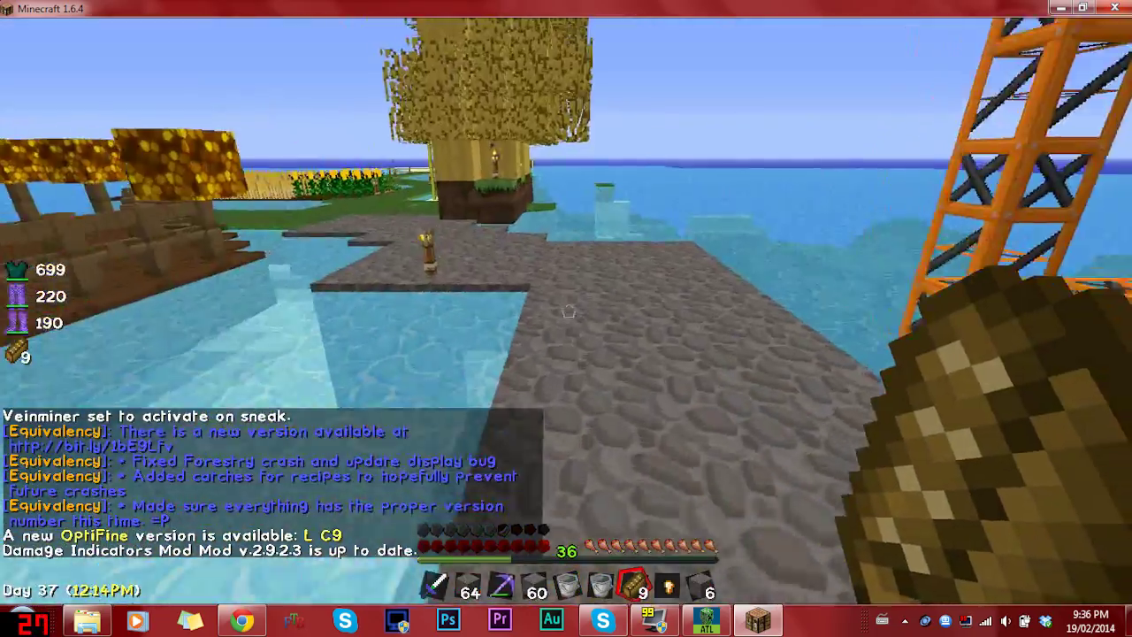
{"action": "key", "text": "w"}
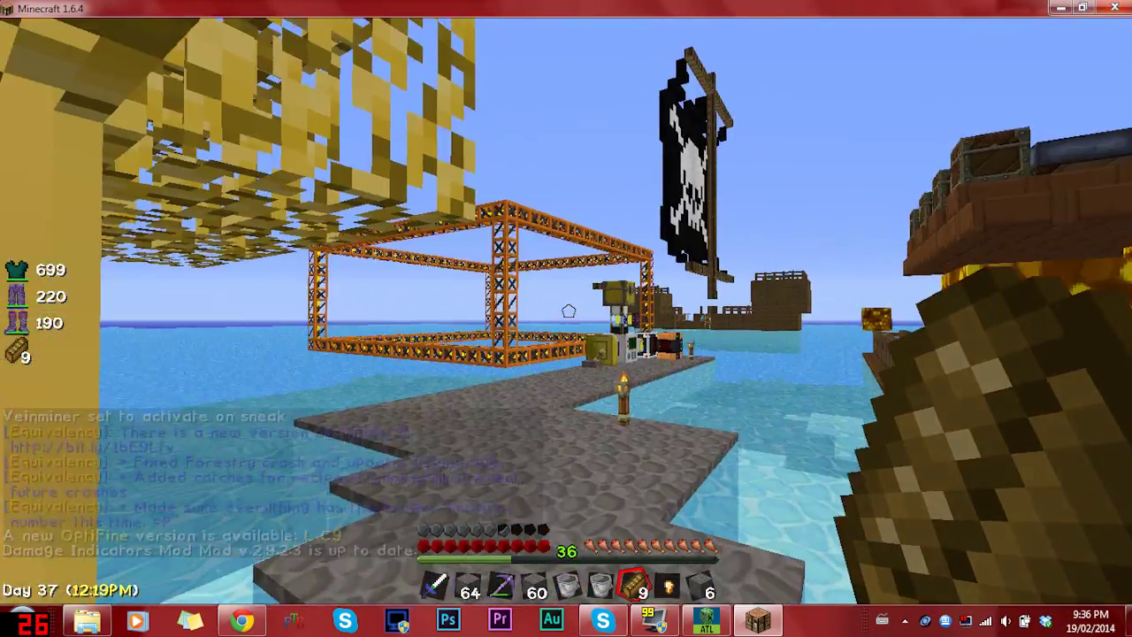
{"action": "key", "text": "w"}
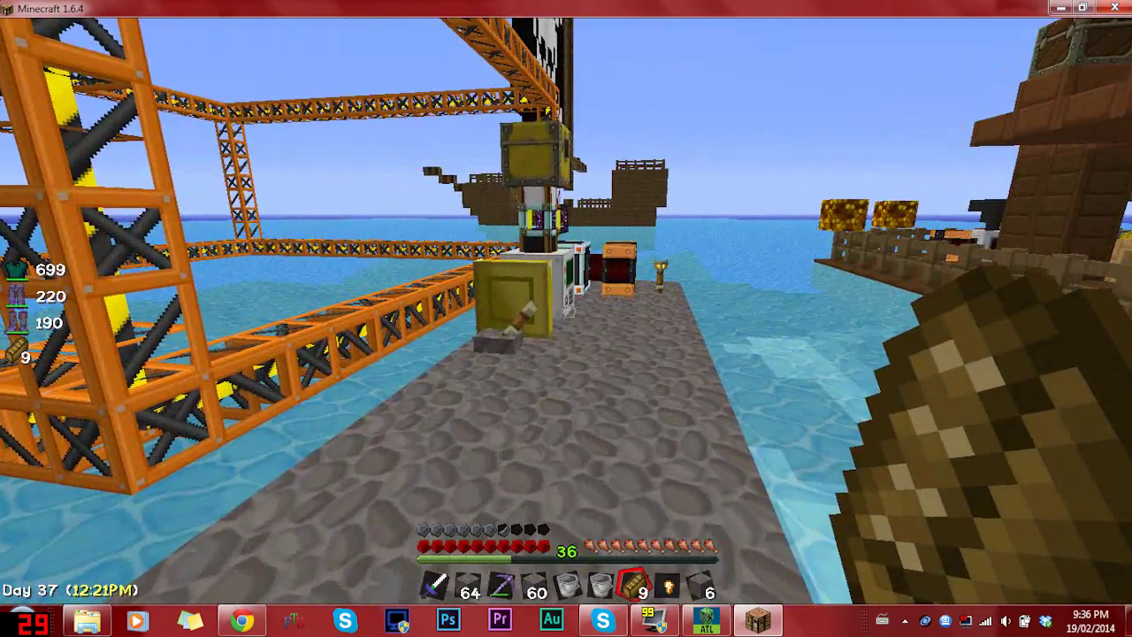
{"action": "key", "text": "F3"}
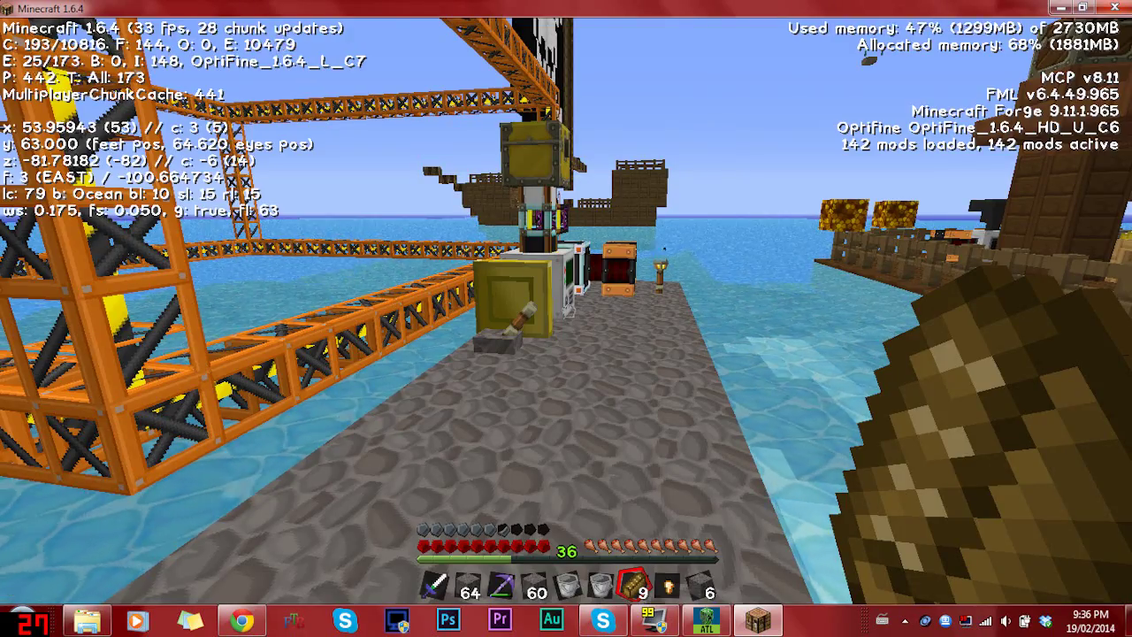
{"action": "key", "text": "F3"}
{"action": "key", "text": "w"}
{"action": "key", "text": "w"}
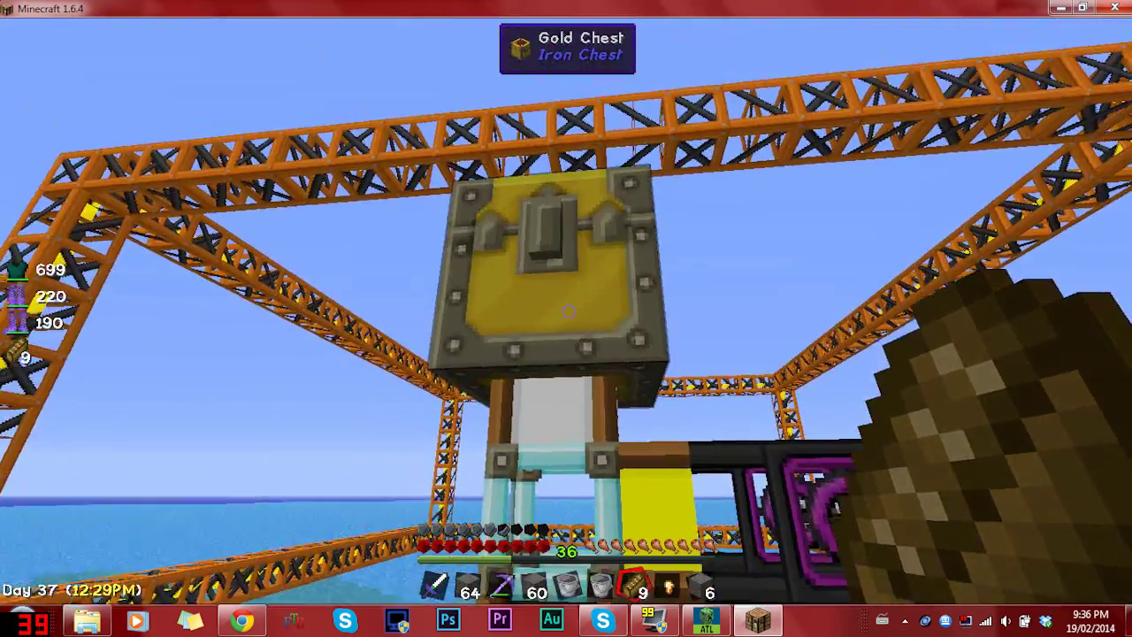
{"action": "right_click", "coordinate": [566, 319]}
{"action": "key", "text": "Escape"}
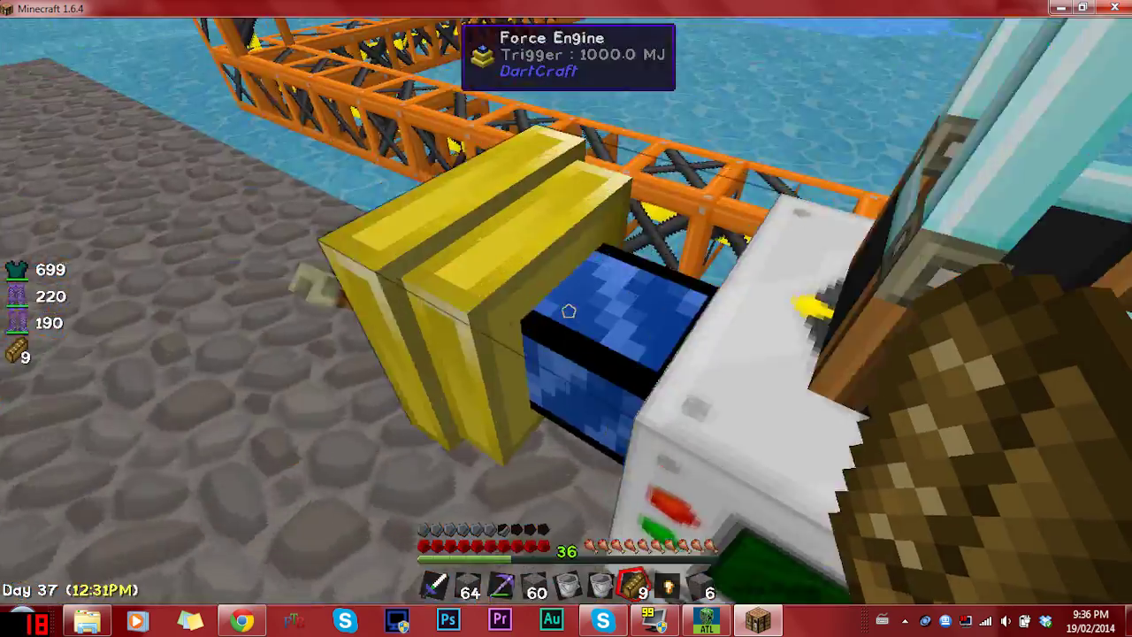